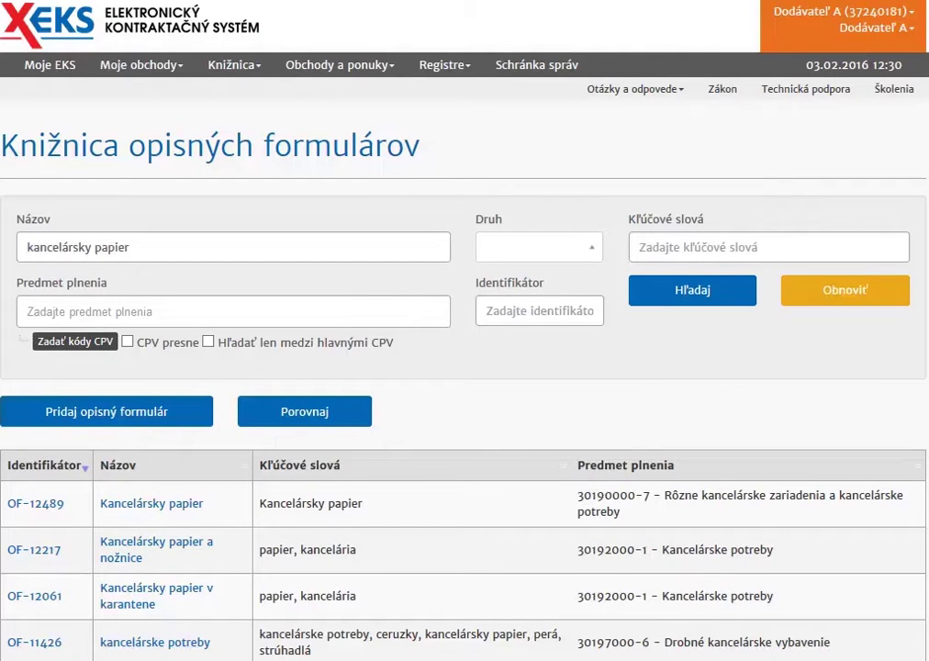
Step: Scroll down through the 'kancelársky papier' name-search results in the descriptive form library
scroll(459, 367, down, 3)
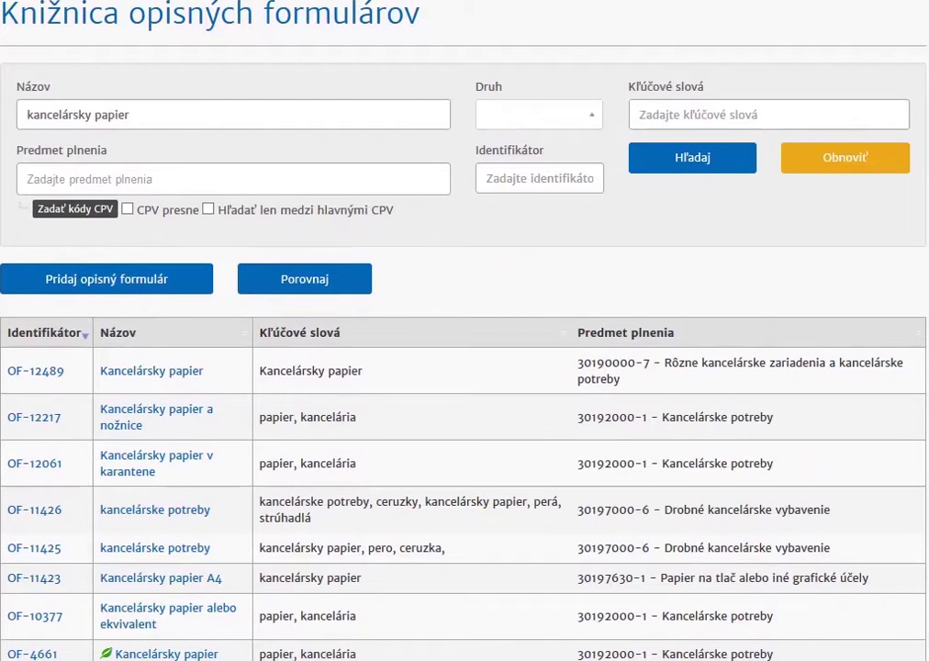
Step: Add forms OF-11423 and OF-2115 to the comparison list, returning to the search results each time
click(44, 580)
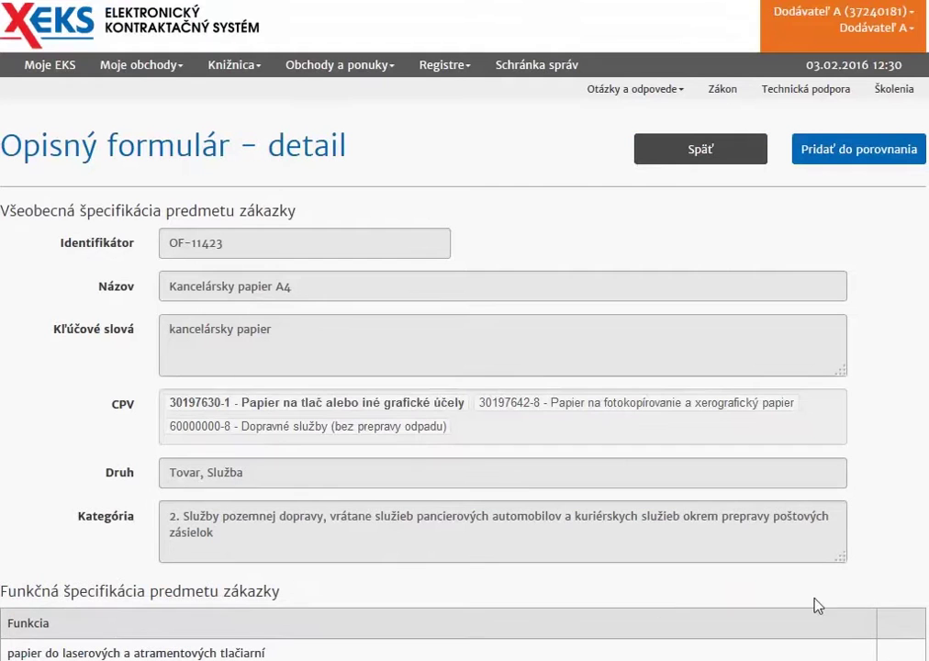
click(790, 155)
click(684, 156)
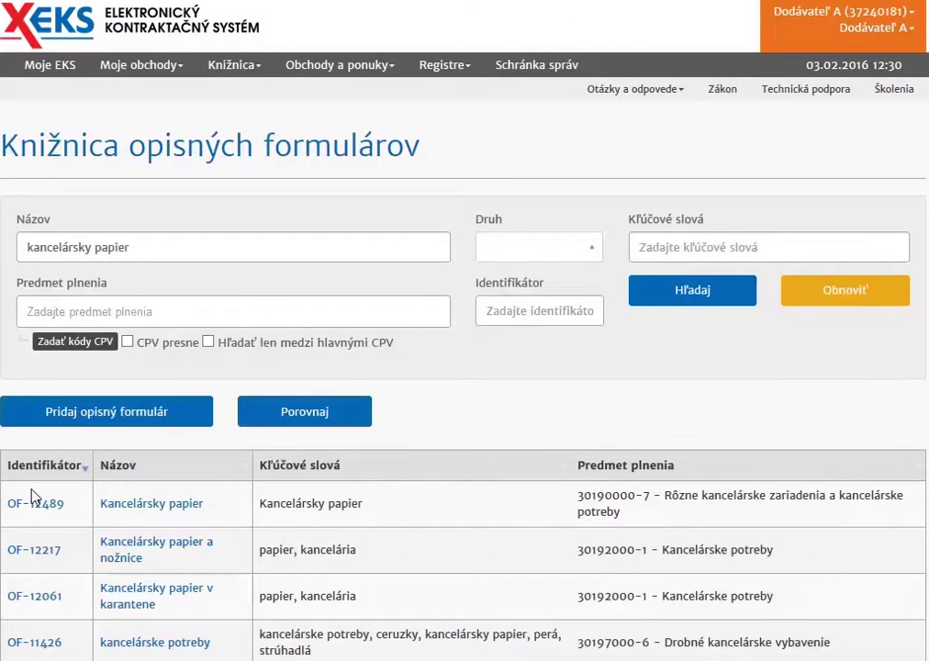
scroll(32, 503, down, 3)
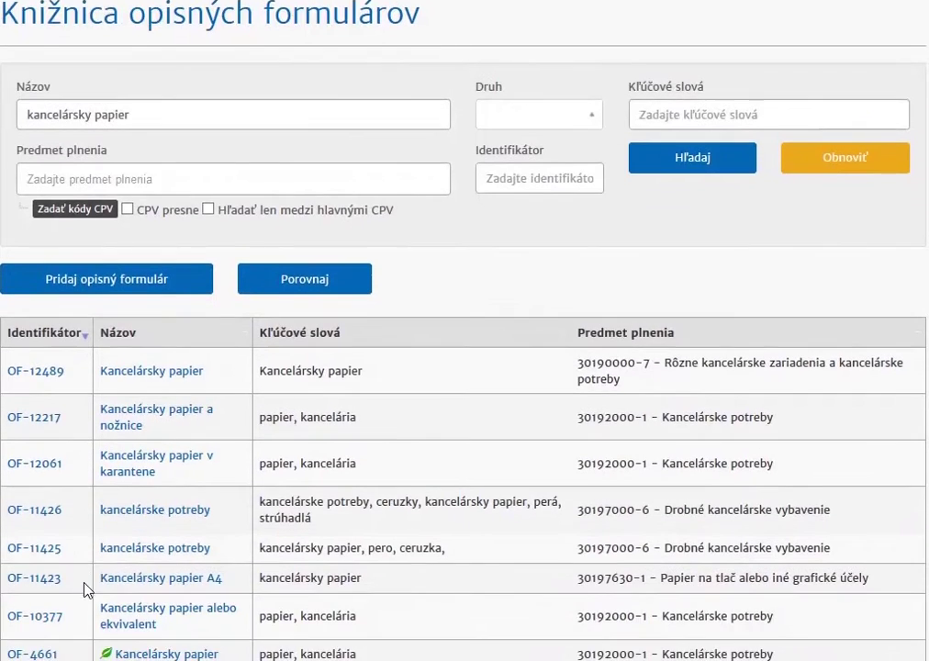
scroll(41, 609, down, 4)
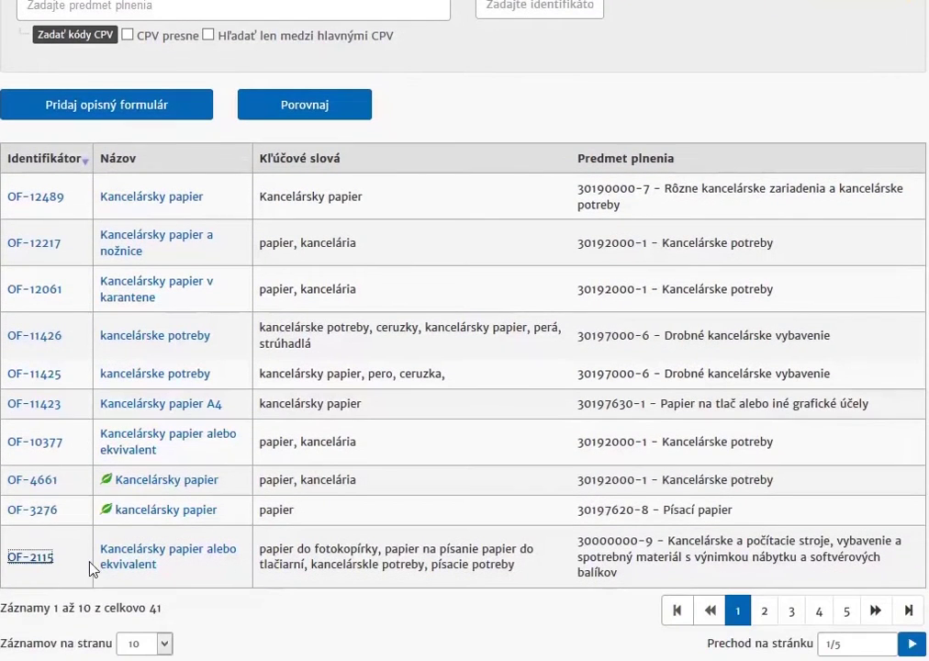
click(756, 571)
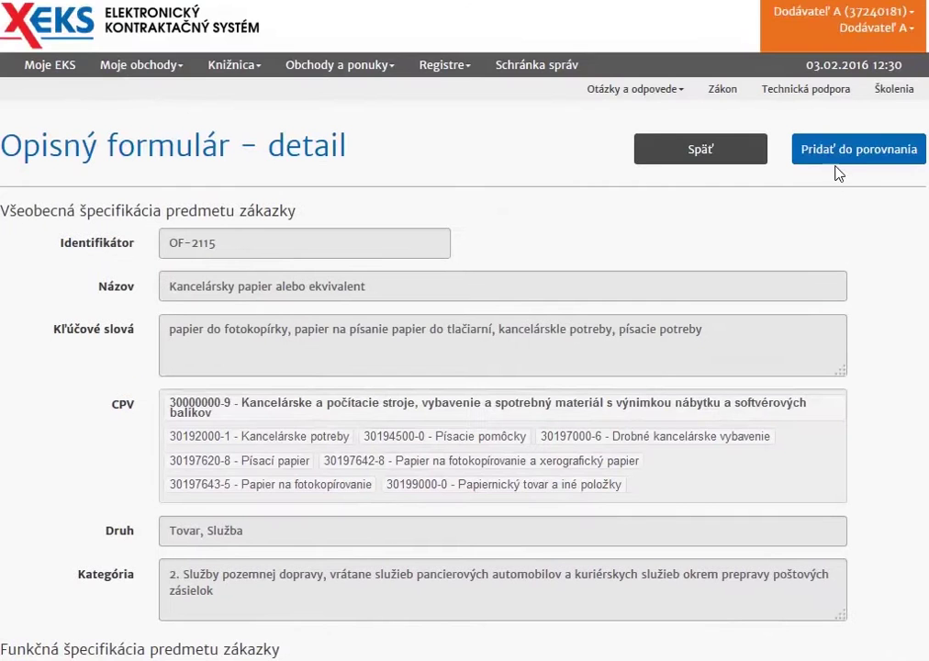
click(684, 154)
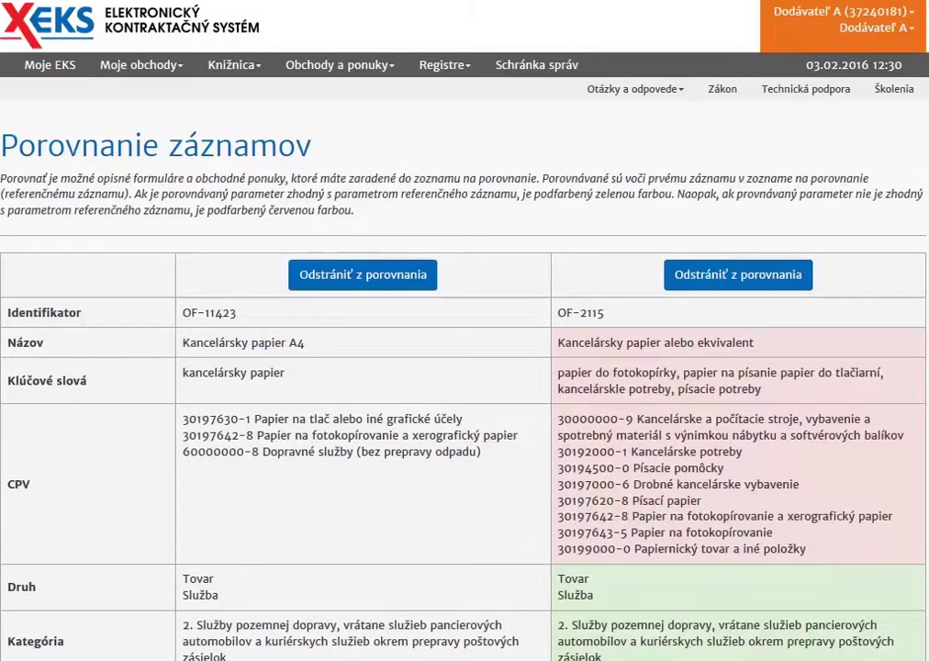
Step: Scroll through the OF-11423 vs OF-2115 comparison to review differing and matching parameters
scroll(464, 367, down, 1)
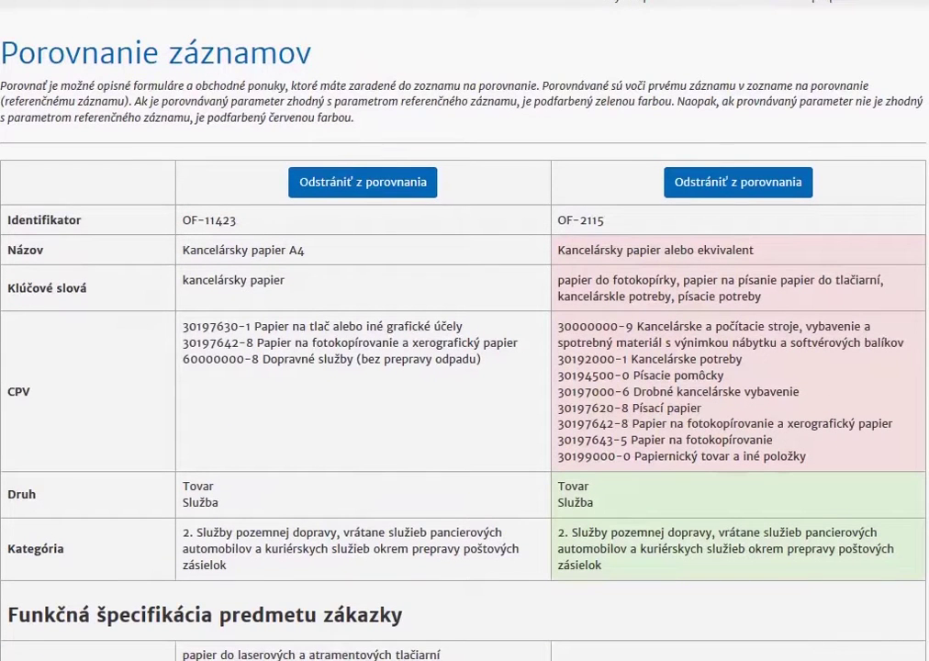
scroll(465, 331, down, 3)
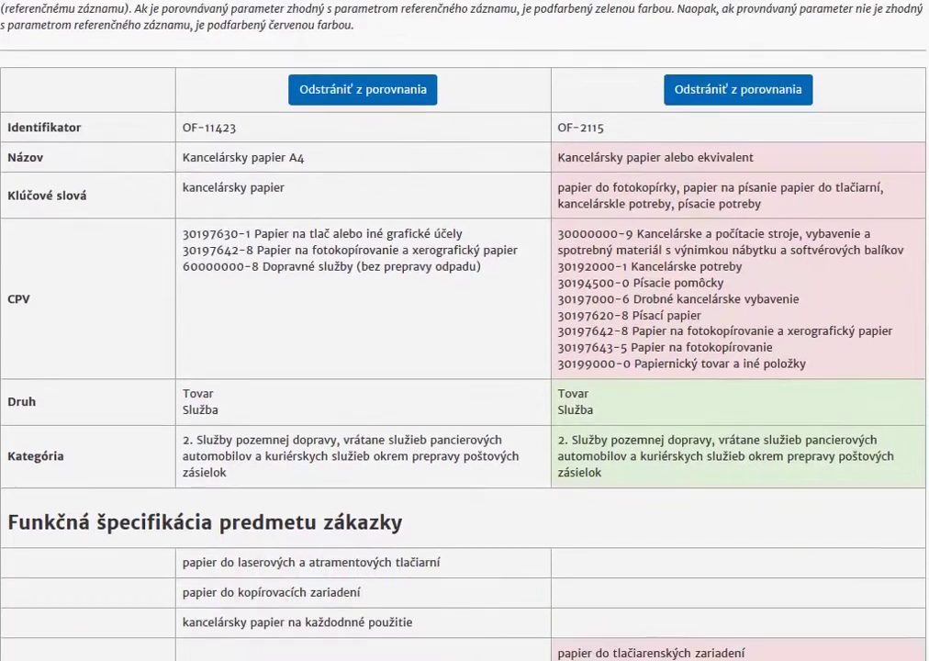
scroll(464, 330, down, 5)
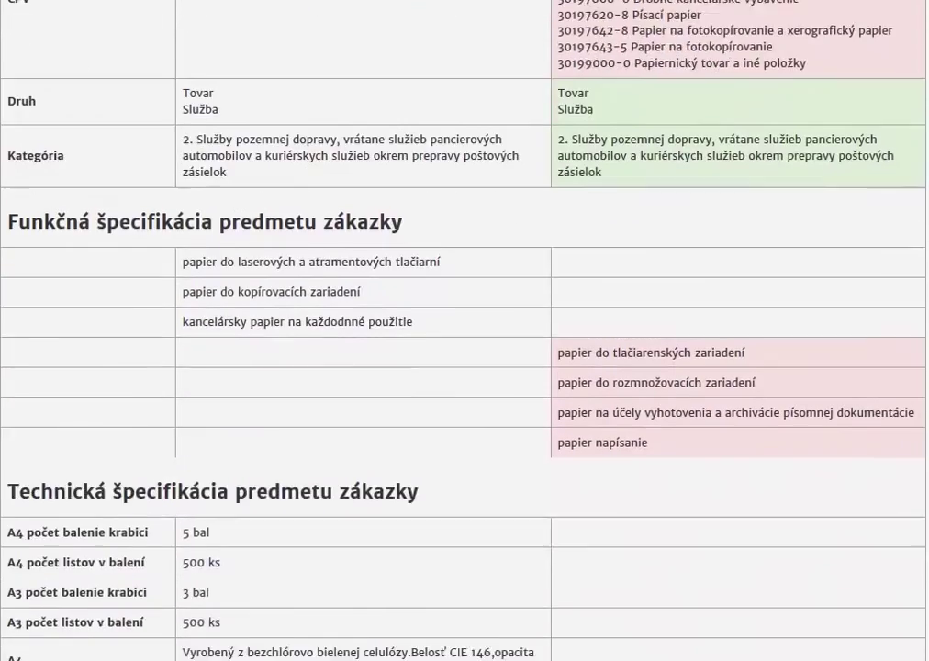
scroll(465, 330, down, 3)
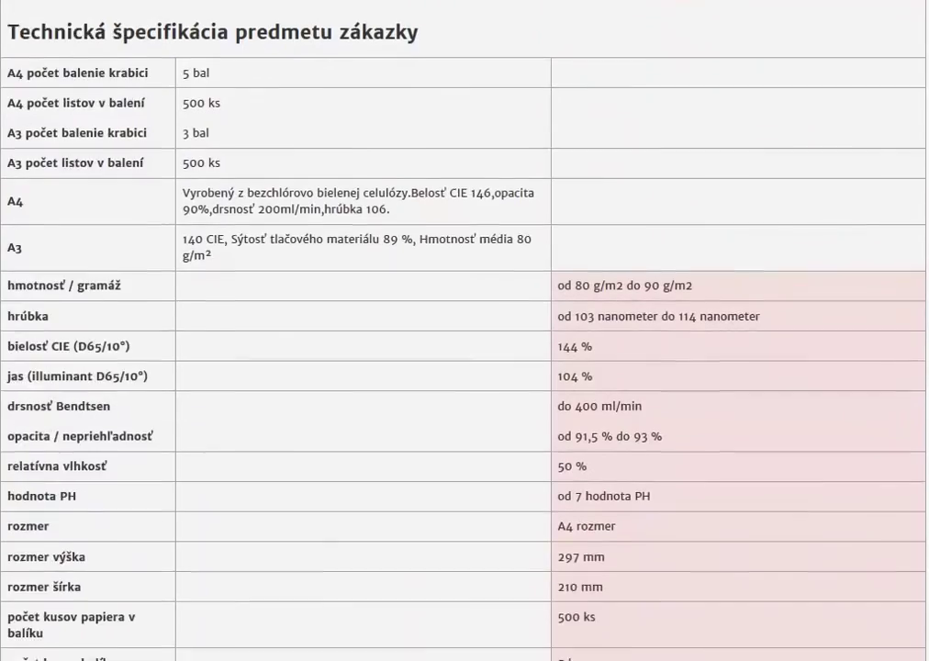
scroll(464, 331, up, 7)
scroll(465, 331, up, 6)
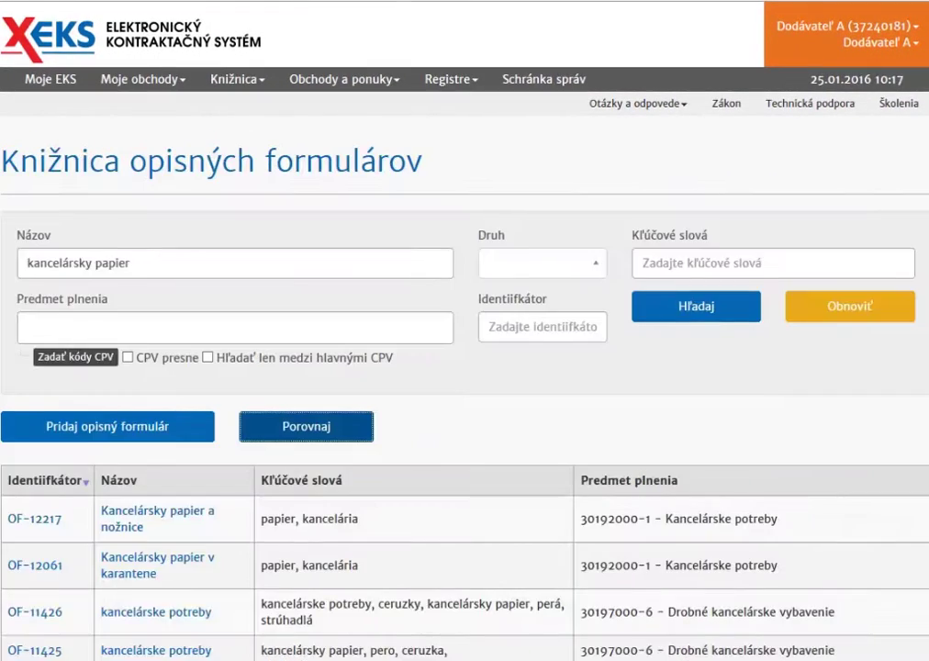
Step: Open form OF-11423 from the library and start a new offer based on it
scroll(464, 367, down, 2)
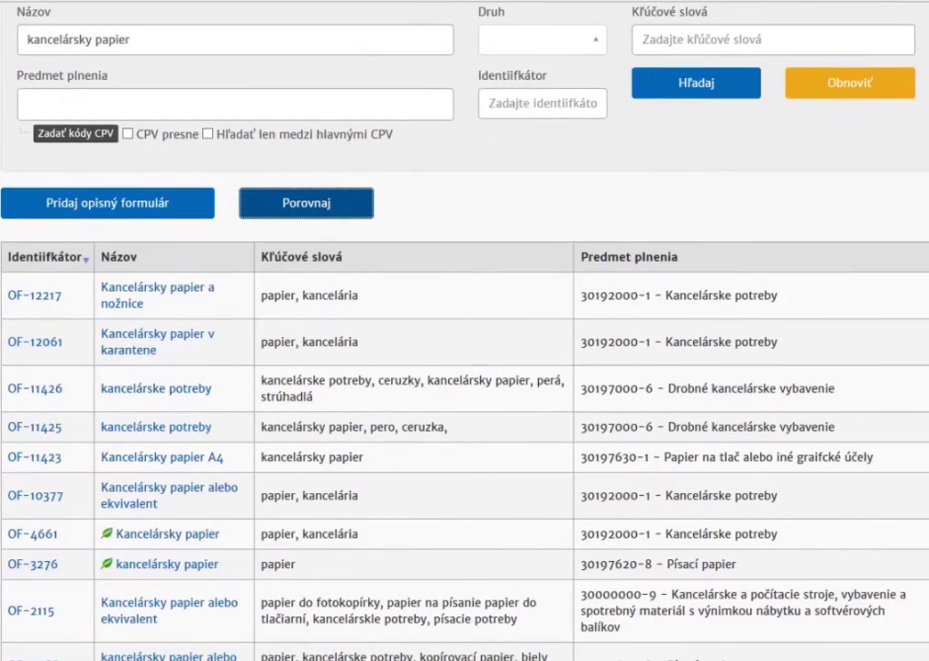
click(37, 463)
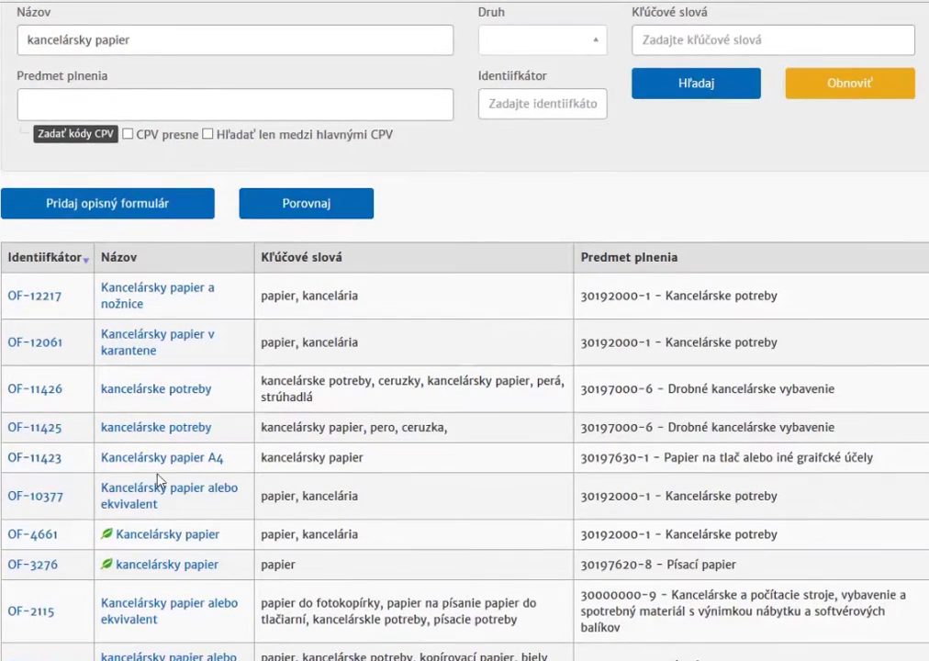
scroll(465, 331, down, 8)
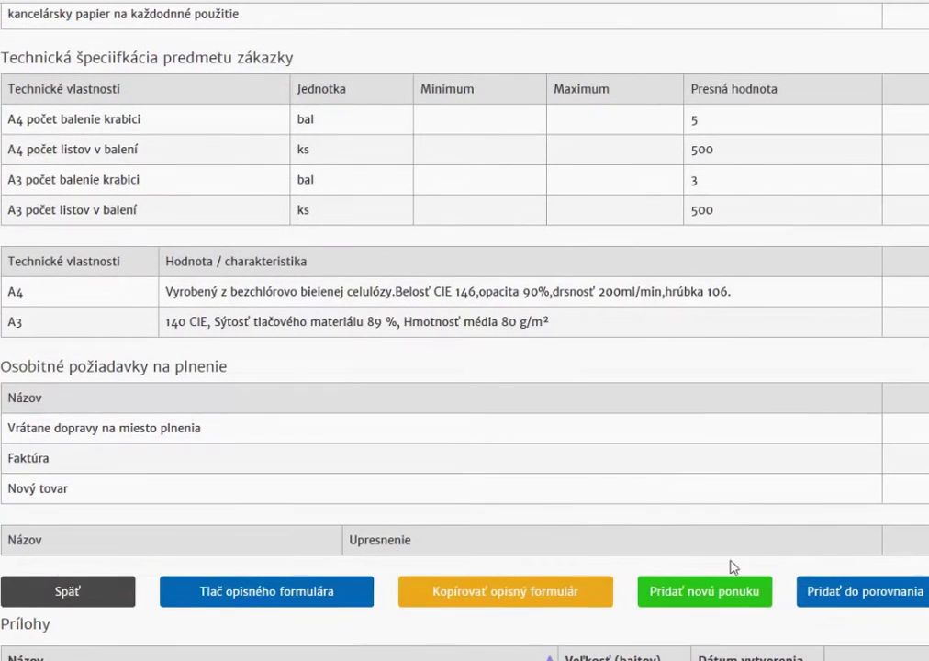
click(704, 591)
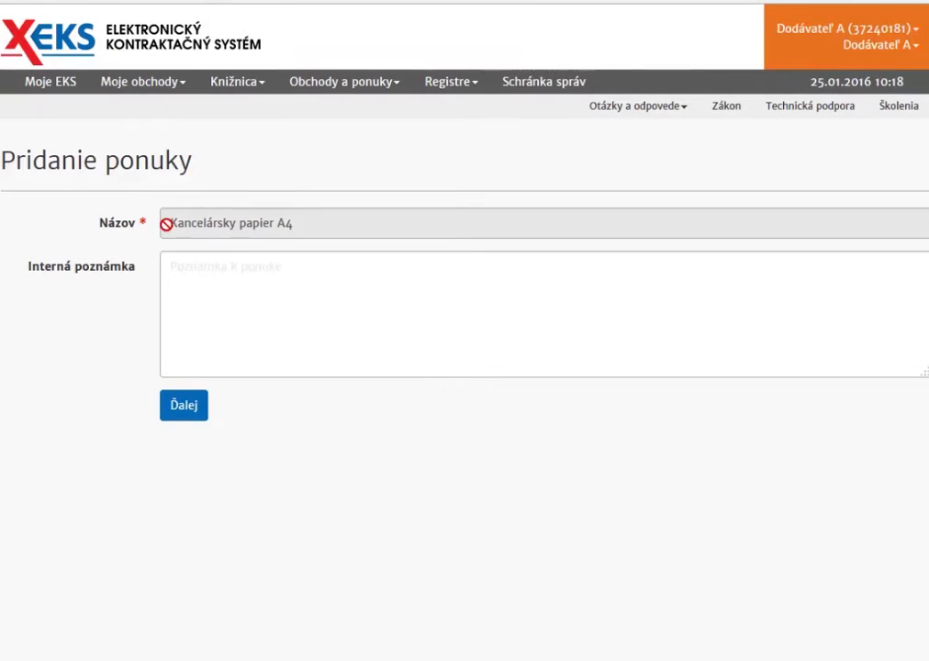
Step: Leave the internal note blank and continue to the full offer form for Kancelársky papier A4
click(202, 279)
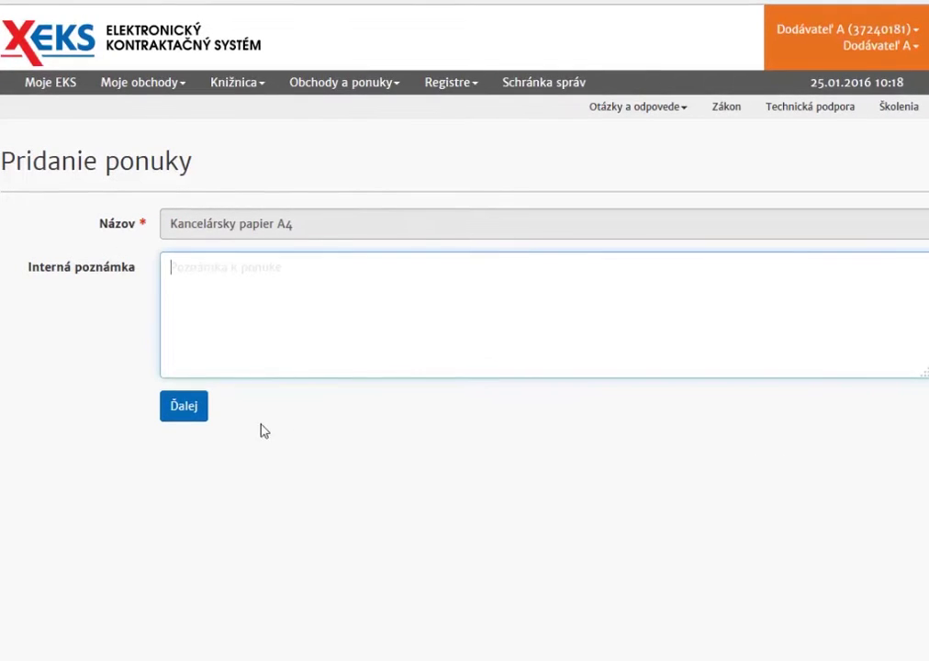
click(294, 484)
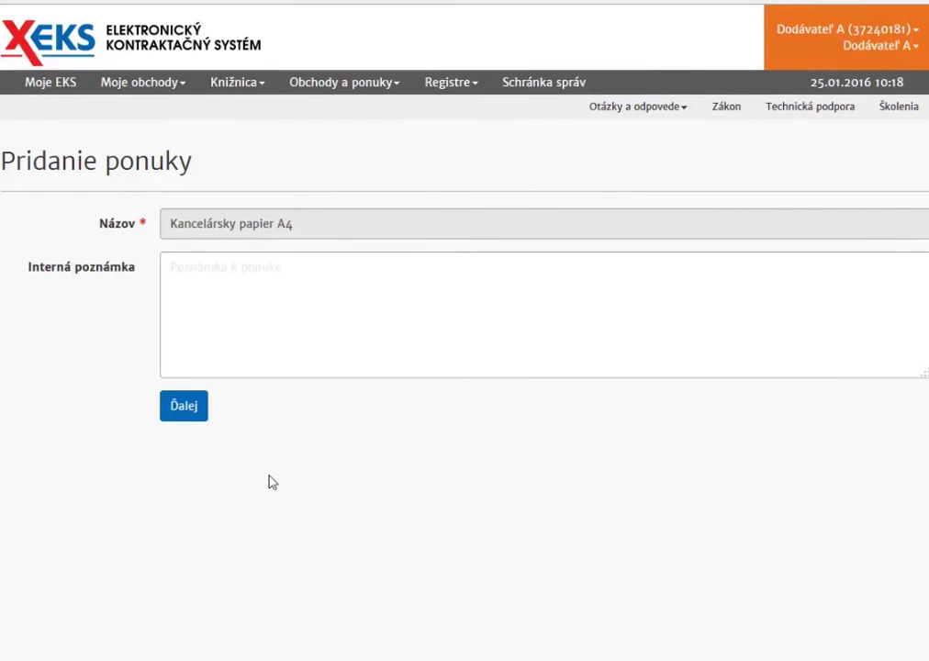
click(183, 410)
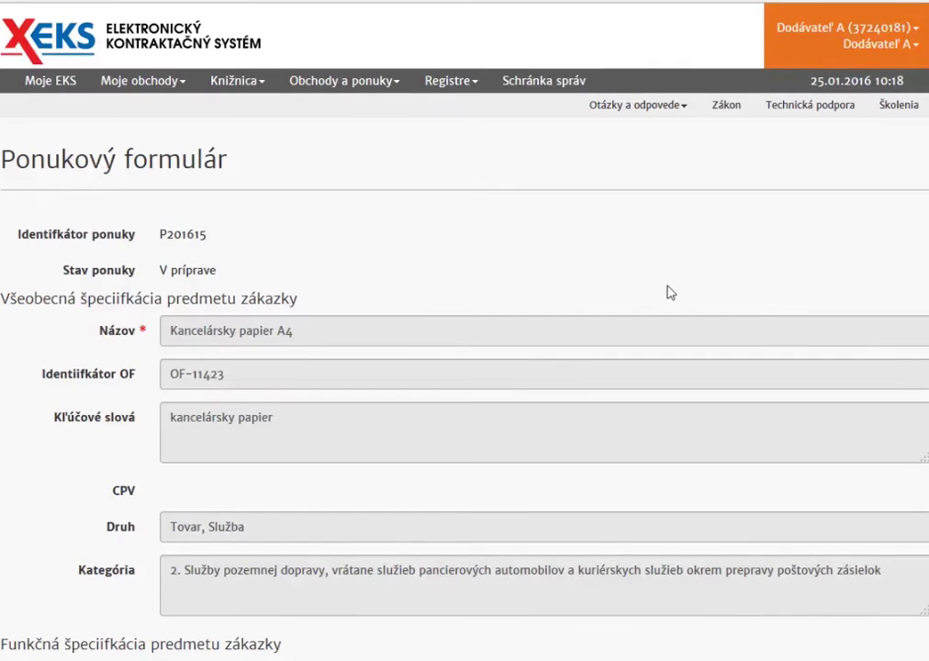
scroll(863, 331, down, 3)
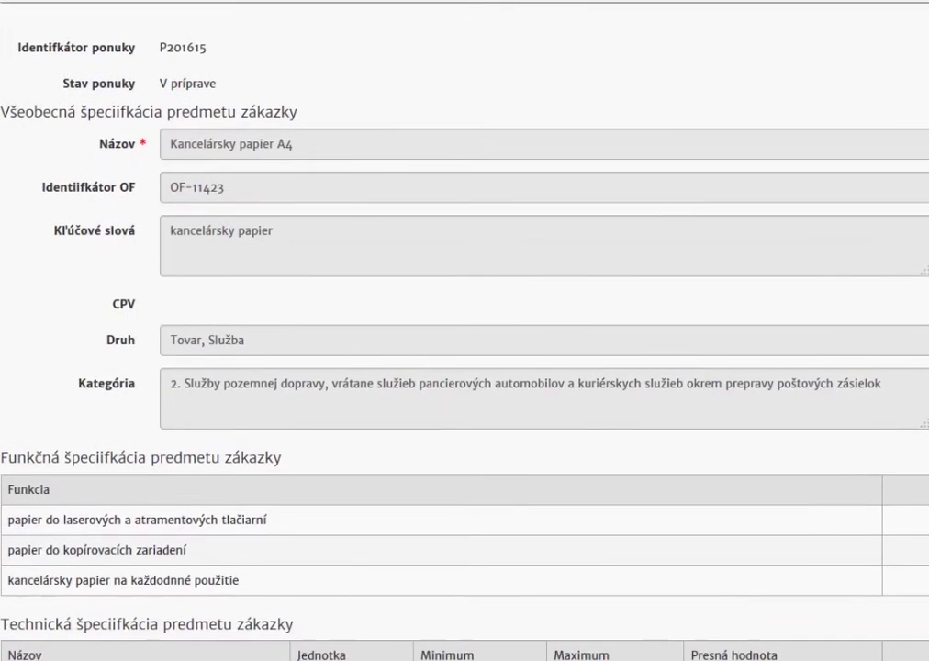
scroll(465, 330, down, 6)
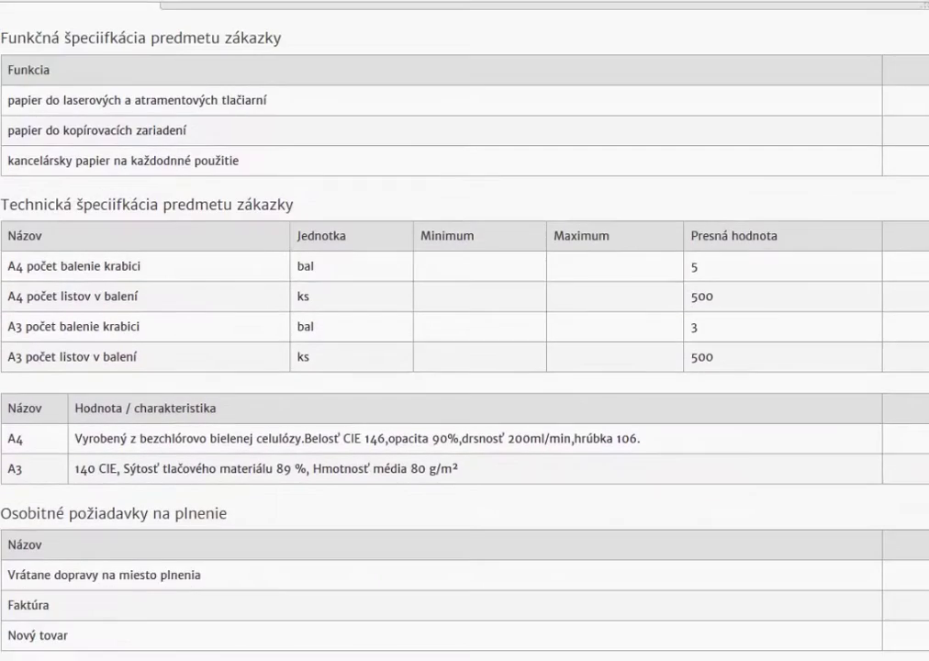
scroll(413, 214, down, 5)
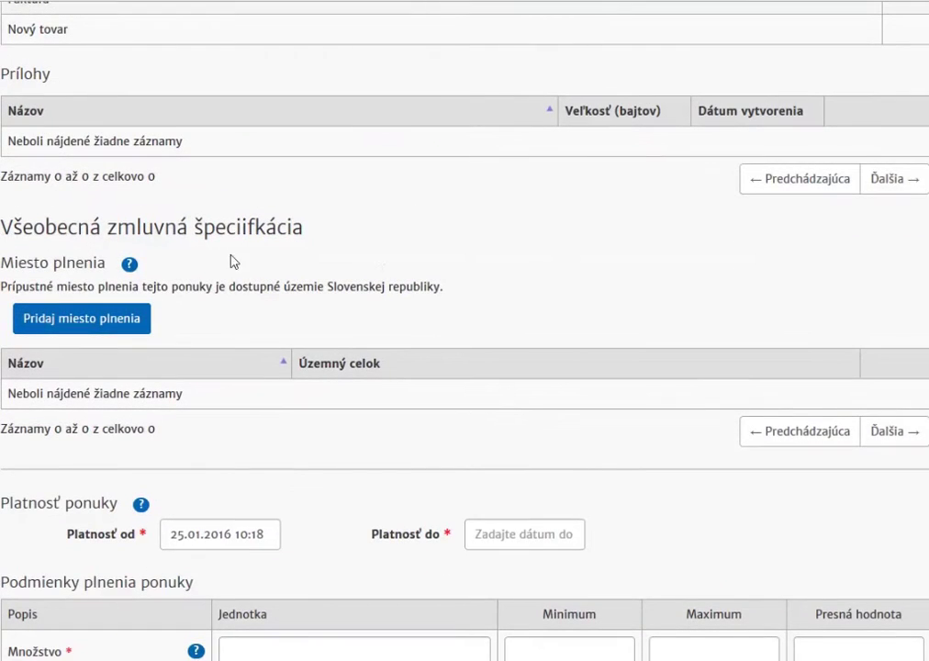
scroll(401, 262, down, 4)
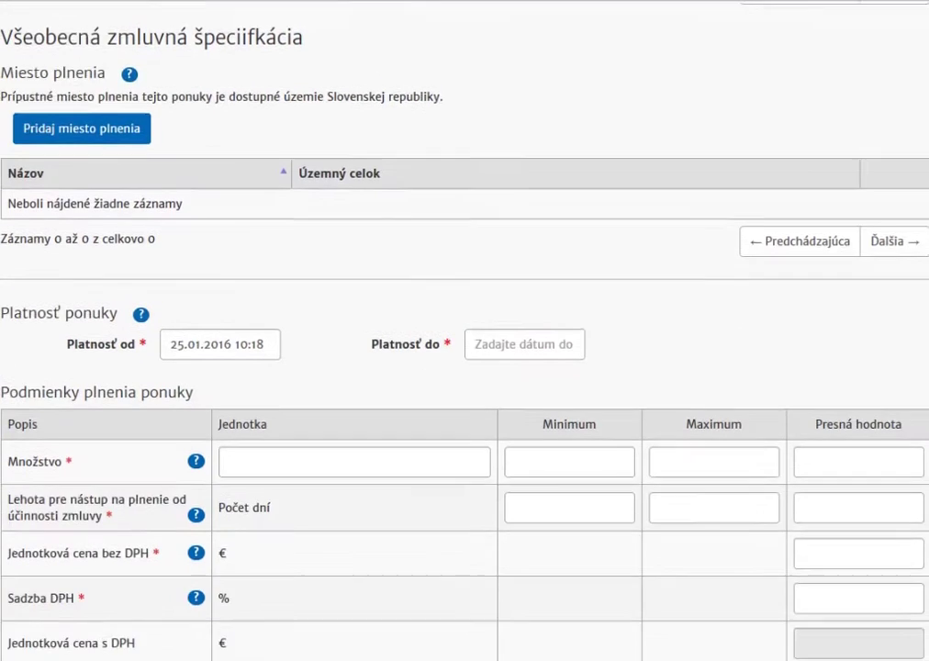
scroll(633, 496, down, 5)
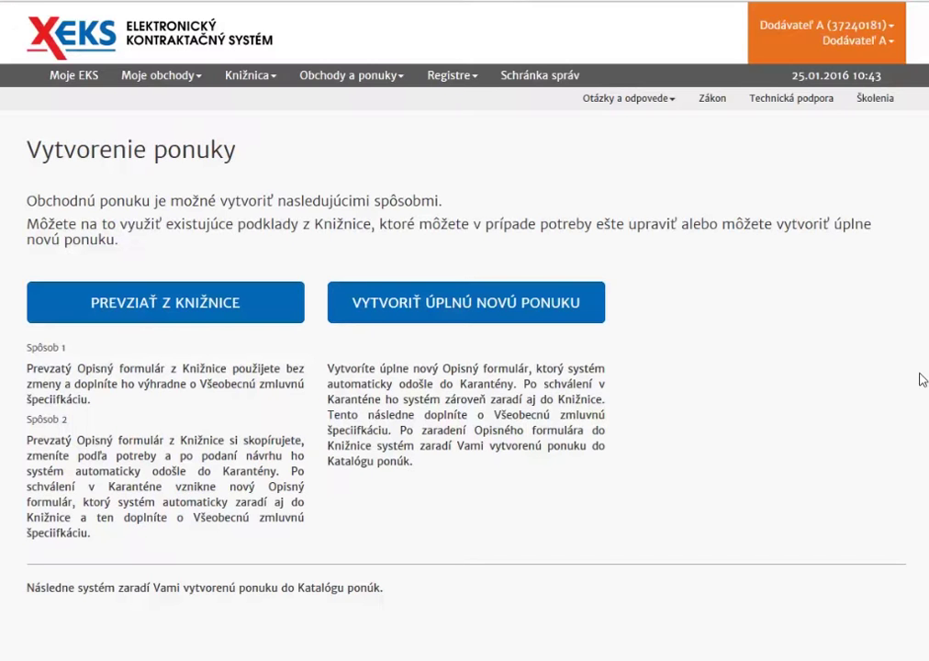
Step: Create a brand-new offer named 'Kancelársky papier A4'
click(474, 311)
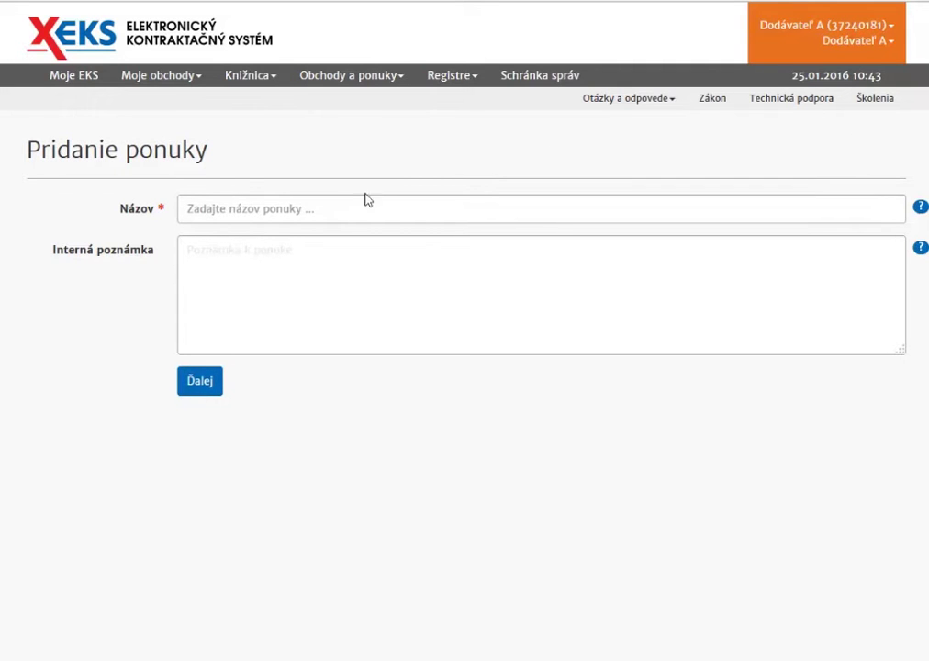
click(315, 209)
text(Kancelársky papier A4)
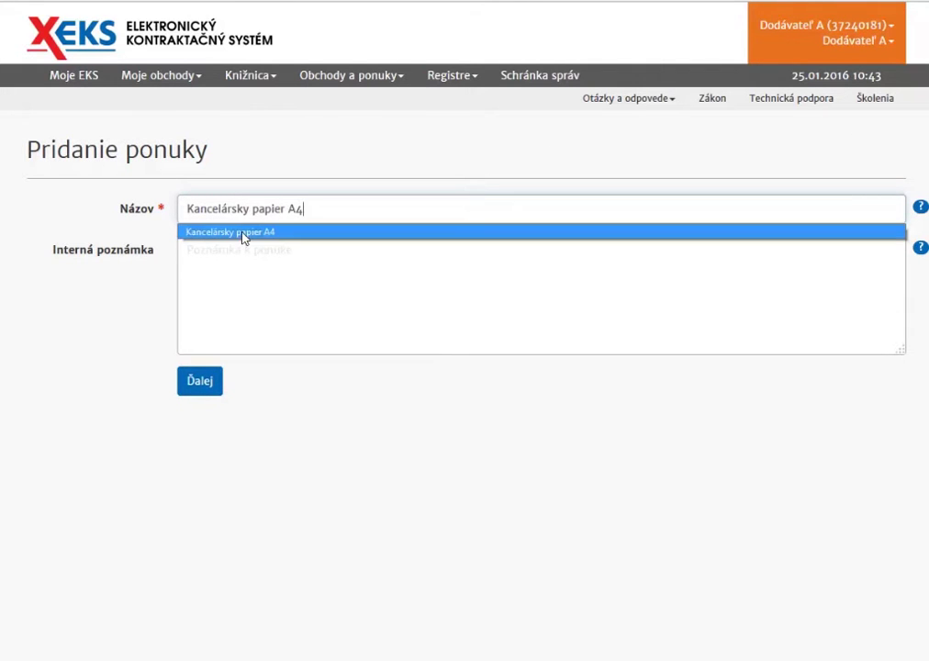
click(243, 235)
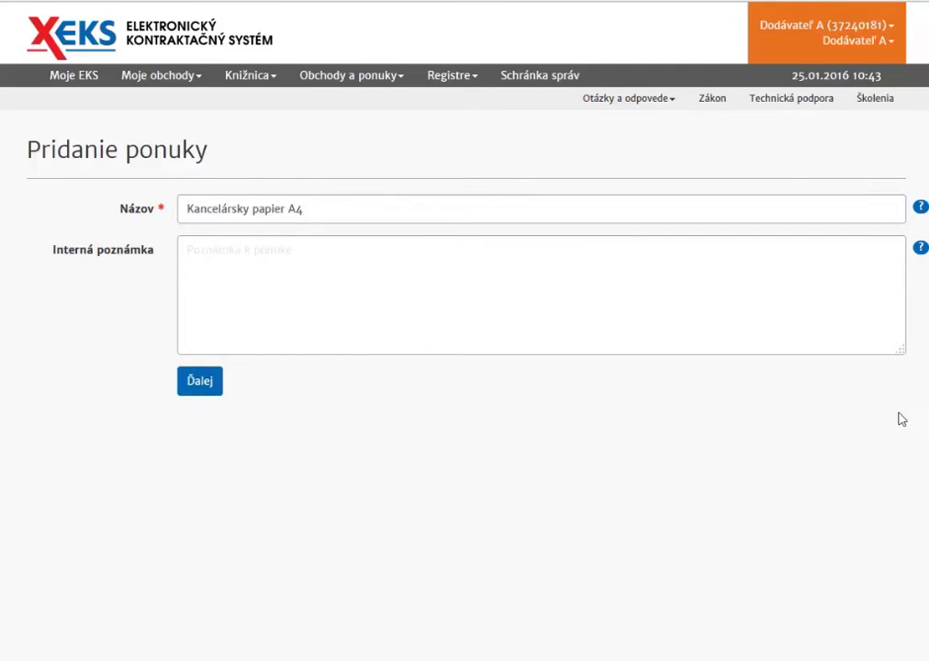
scroll(464, 367, down, 2)
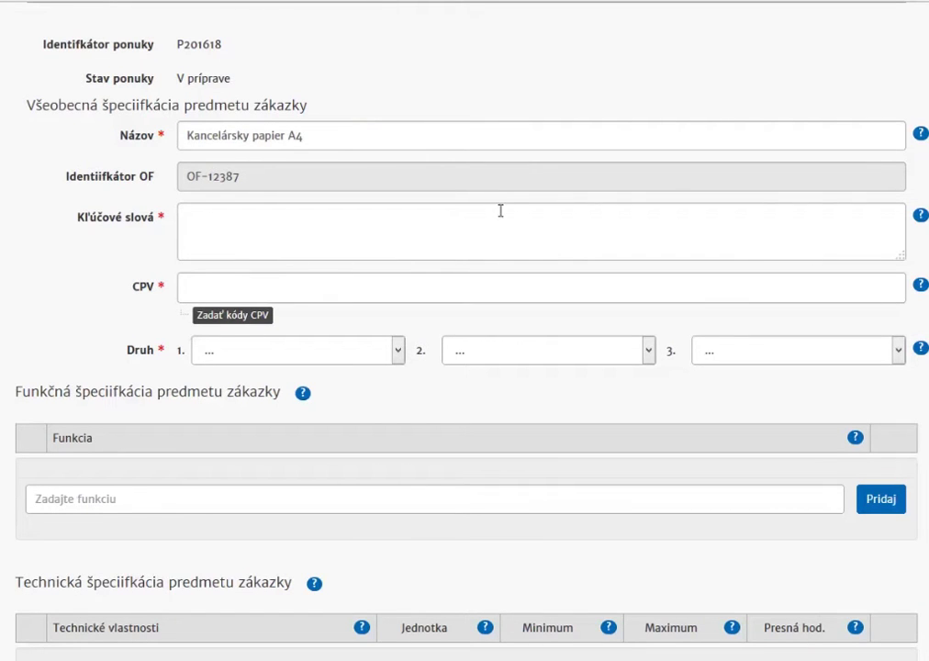
Step: Enter keywords 'kancelársky papier' and add CPV codes 30197630-1 and 30197642-8
click(213, 215)
text(kancelársky papier)
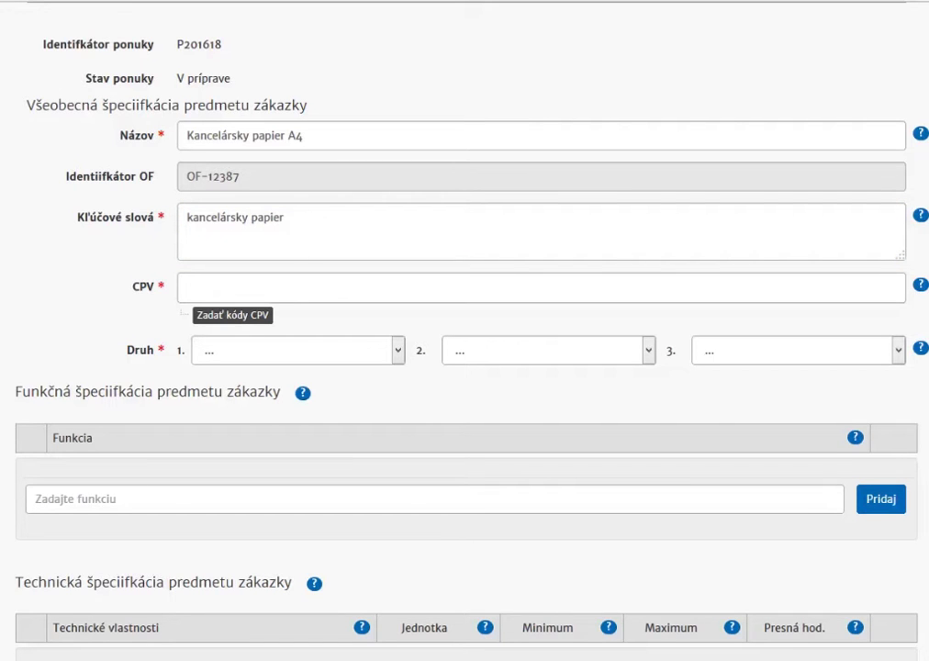
click(190, 291)
text(30197630-1)
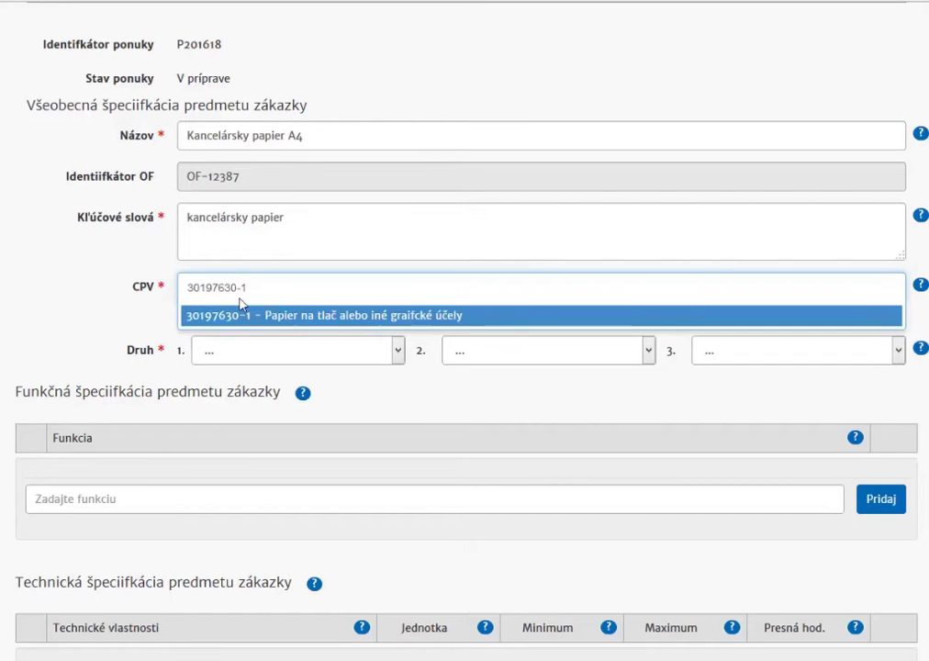
click(331, 320)
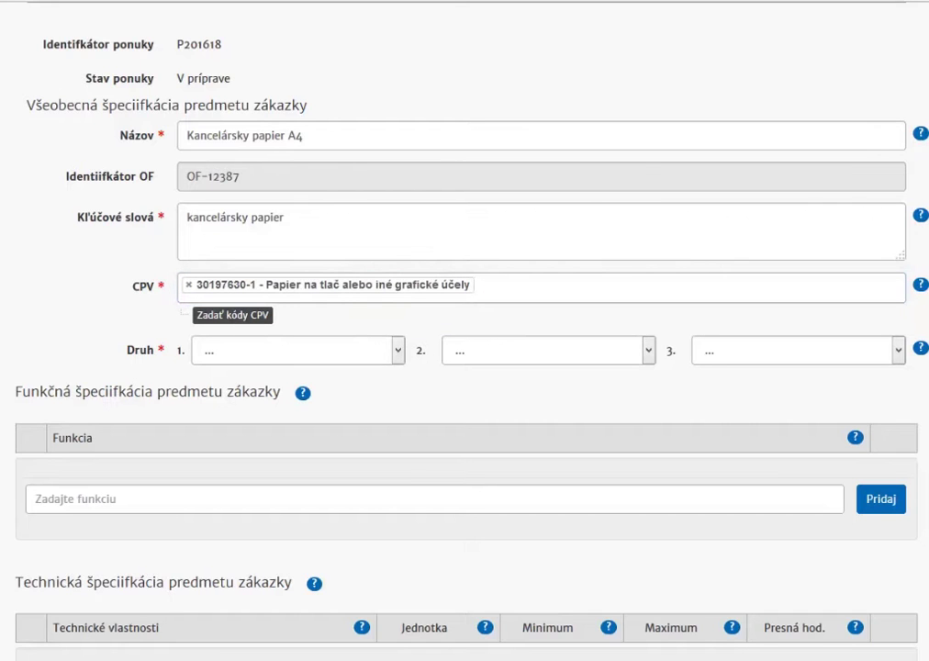
click(576, 288)
text(30197642-8)
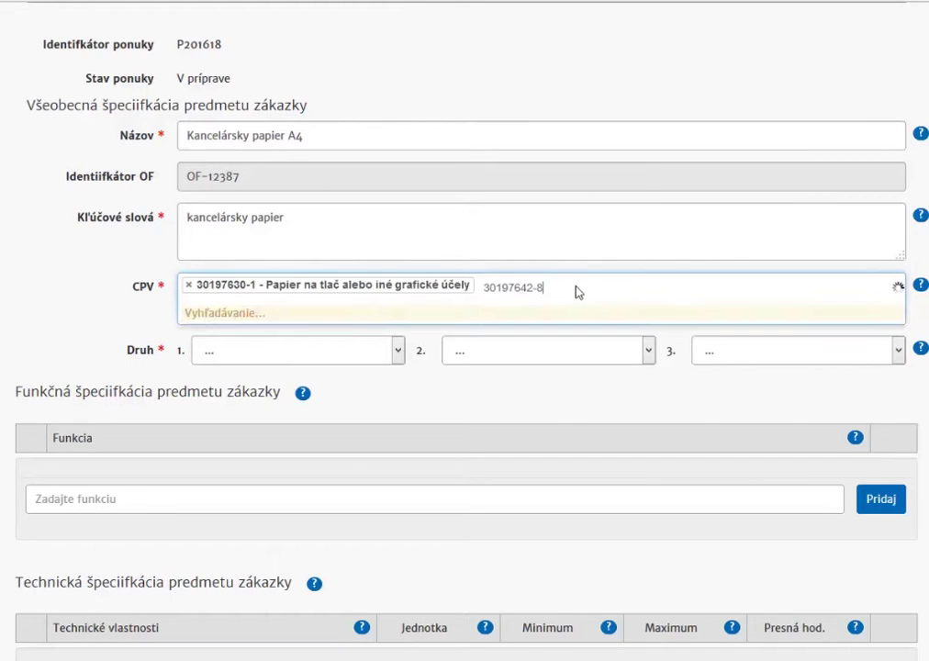
click(507, 319)
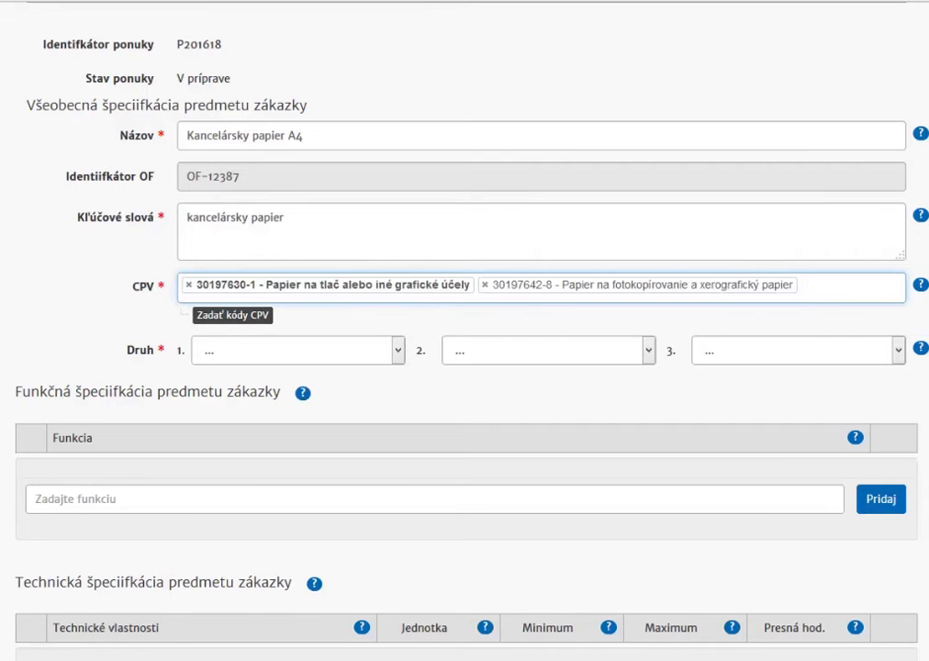
Step: Set the first offer type (Druh 1) to Tovar
scroll(459, 330, down, 3)
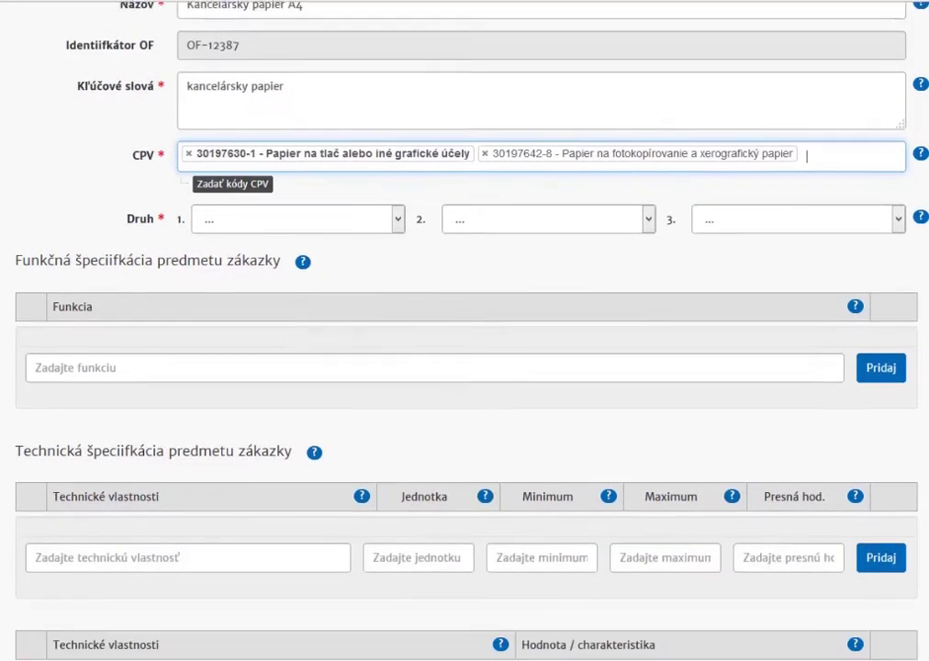
click(398, 178)
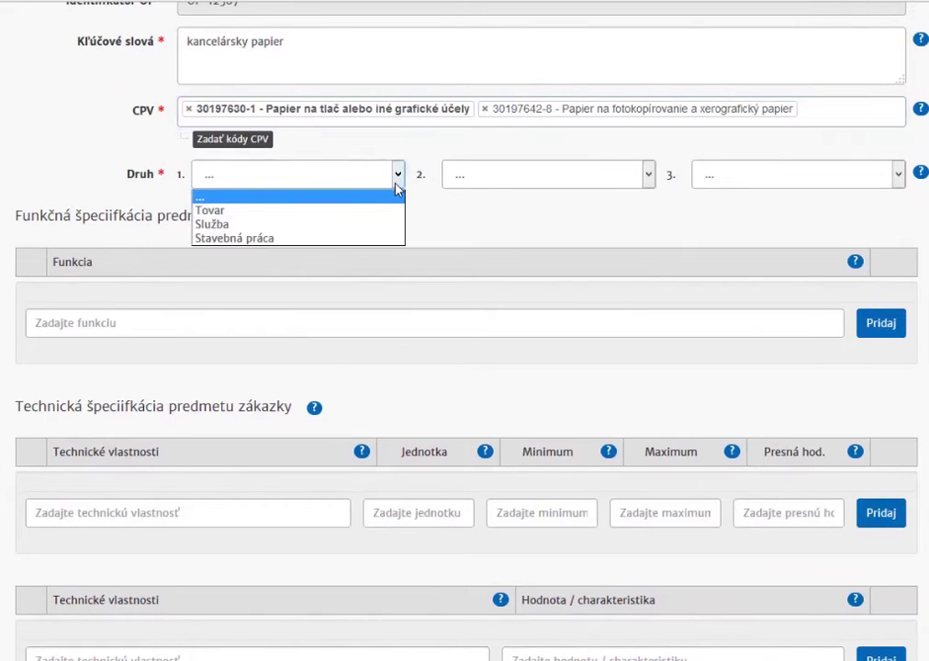
click(259, 212)
click(448, 222)
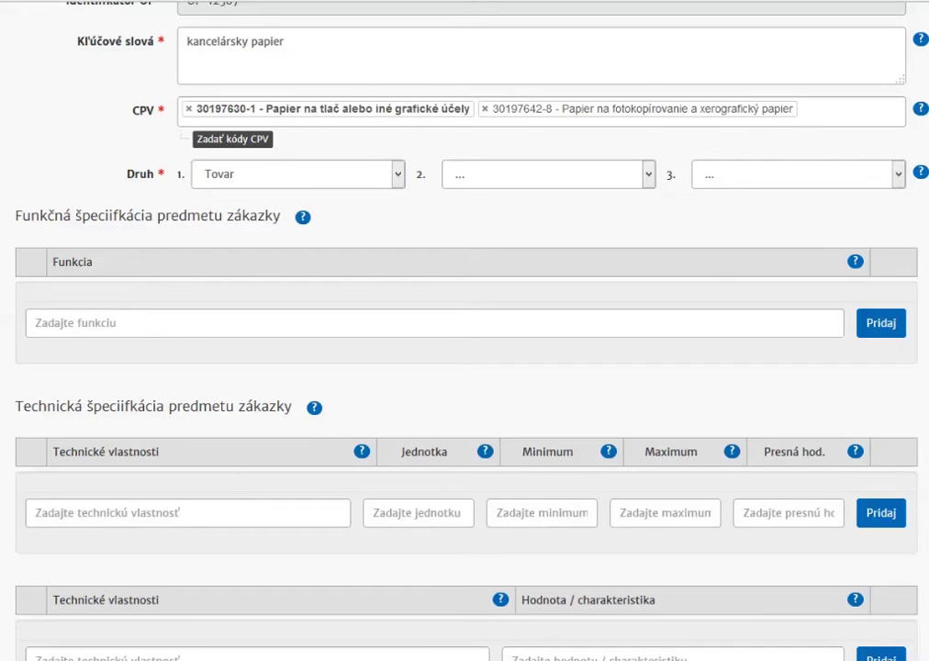
Step: Add three functions: laser/inkjet printer paper, copier paper, and everyday office paper
click(143, 323)
text(papier do laserových a atramentových tlačiarní)
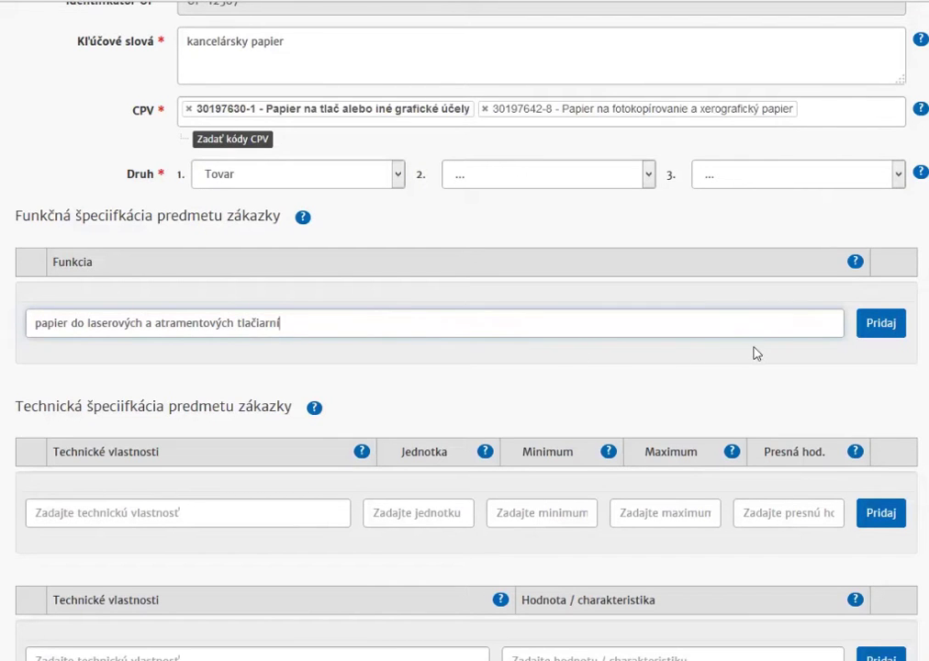
click(881, 328)
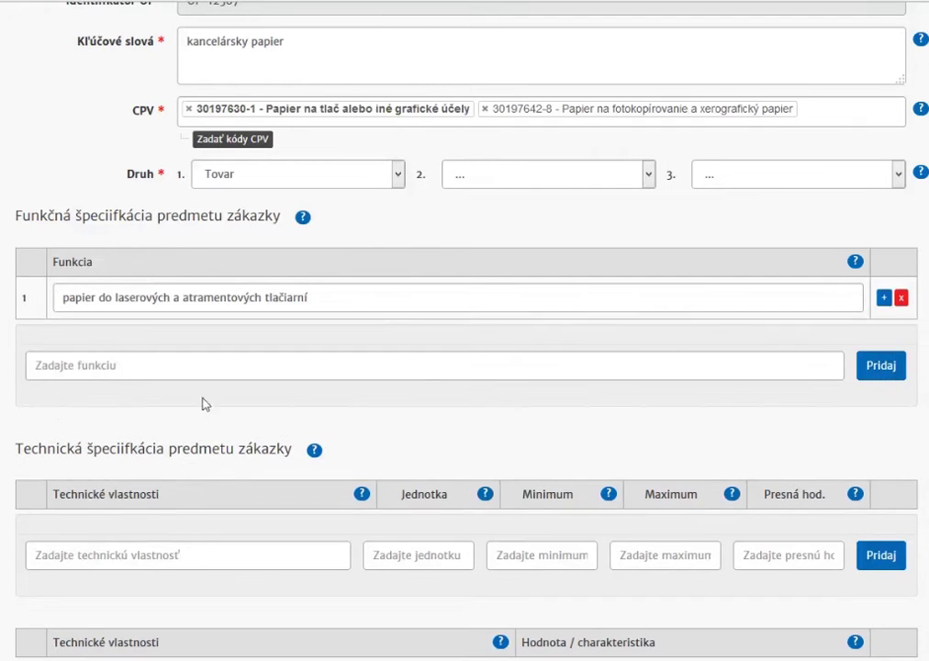
click(62, 370)
text(papier do kopírovacích zariadení)
click(889, 372)
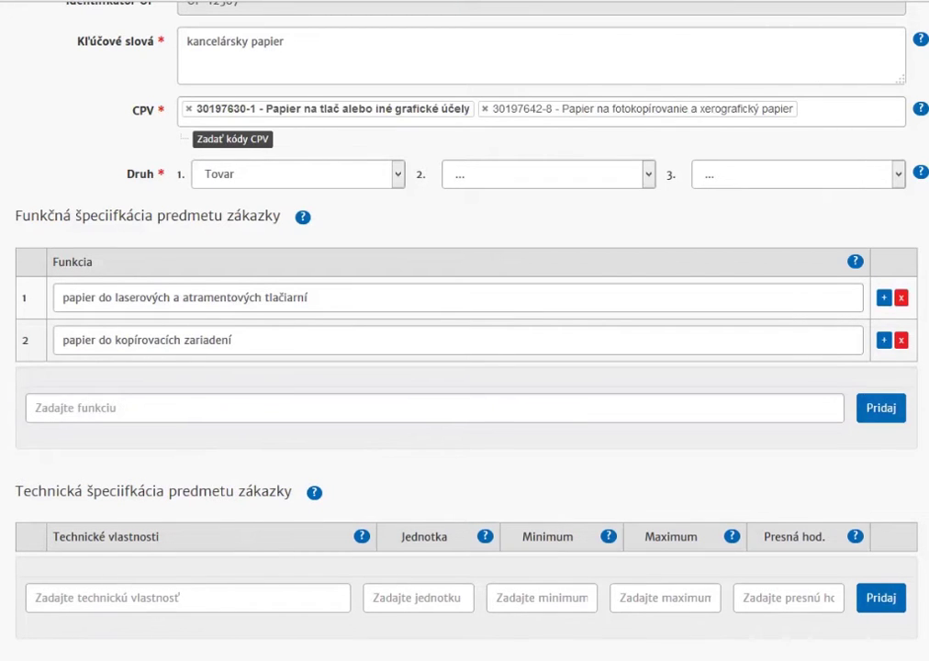
text(kancelárský papier na každodenné použitie)
click(880, 408)
Step: Add A4 technical rows: boxes per pack (bal, 5) and sheets per pack (ks, 500)
scroll(202, 391, down, 3)
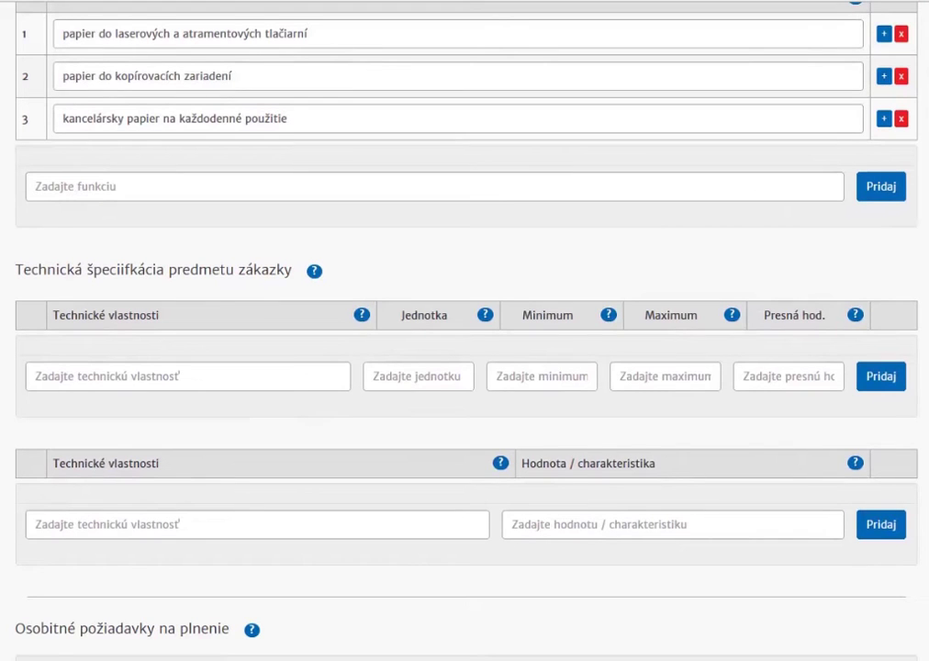
click(431, 375)
text(bal)
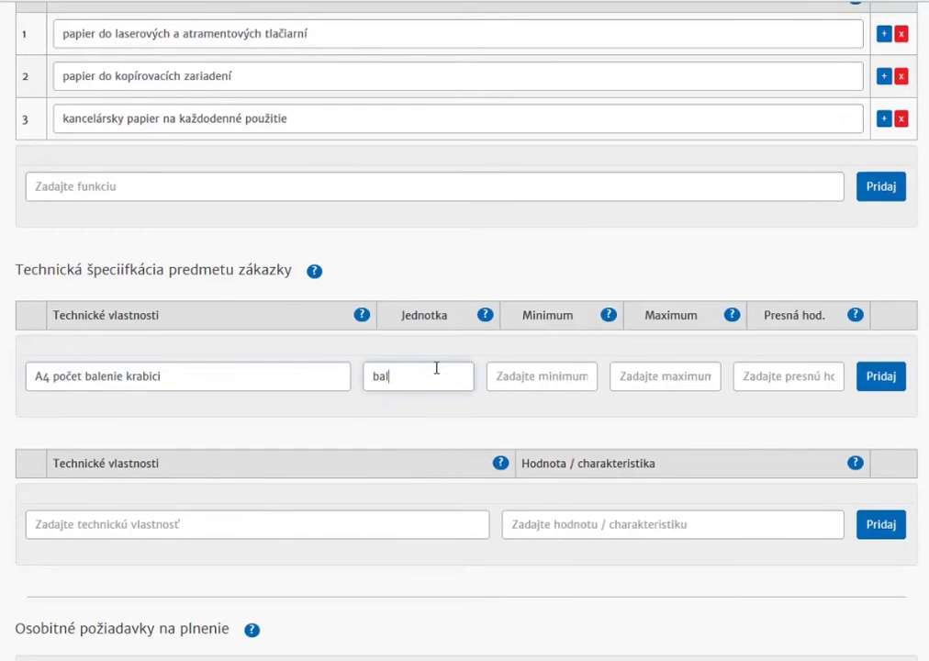
click(757, 378)
text(5)
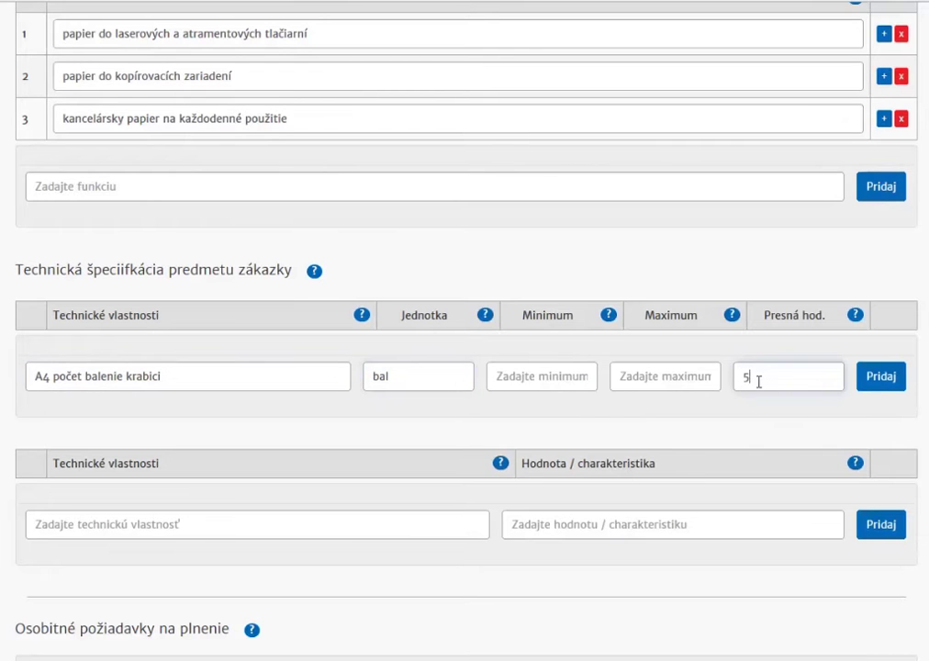
click(887, 378)
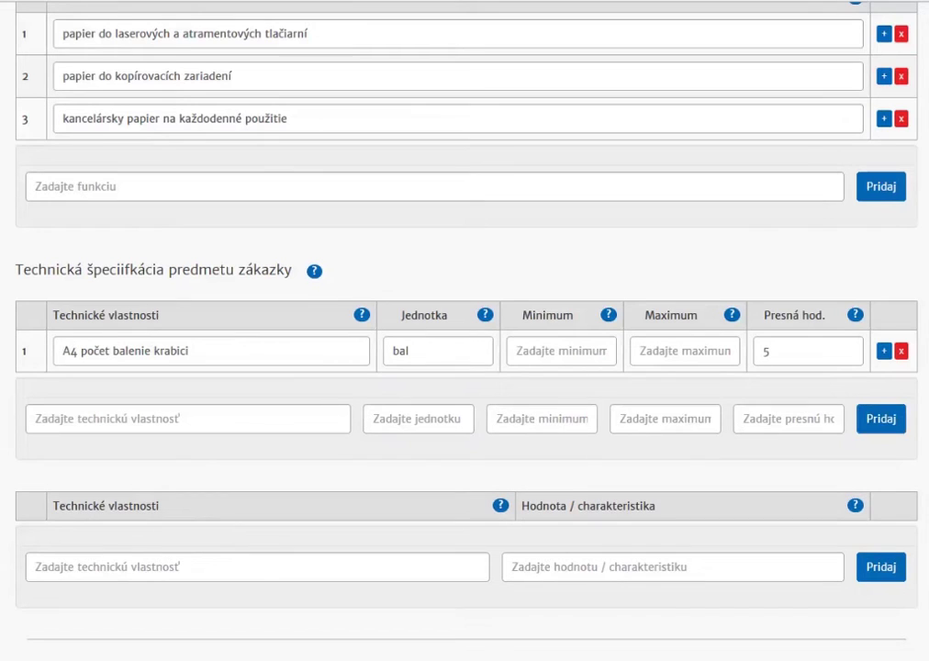
click(224, 415)
text(A4 počet listov v balení)
click(438, 425)
text(ks)
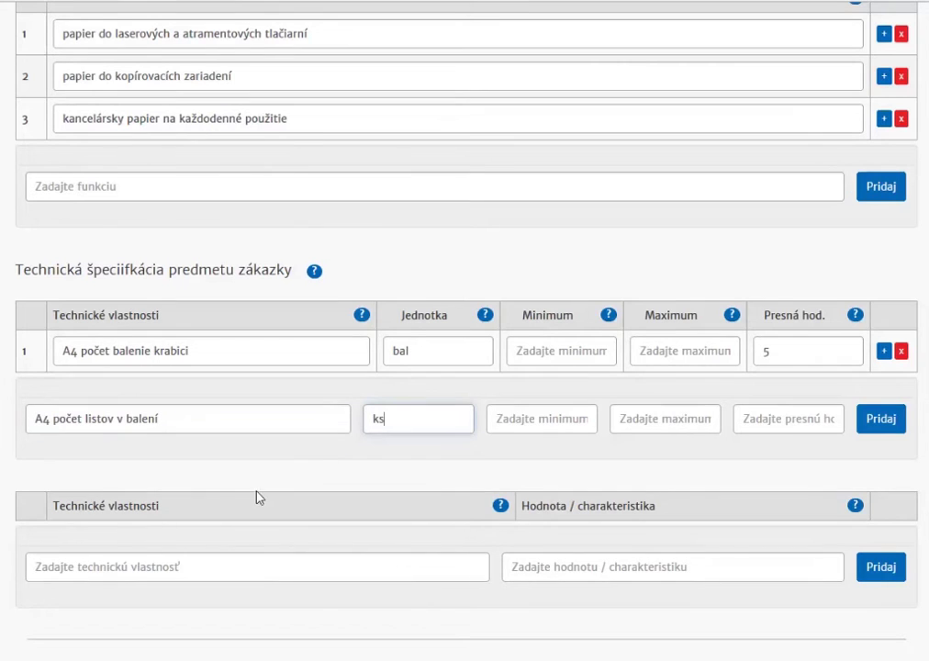
click(778, 415)
text(500)
click(881, 424)
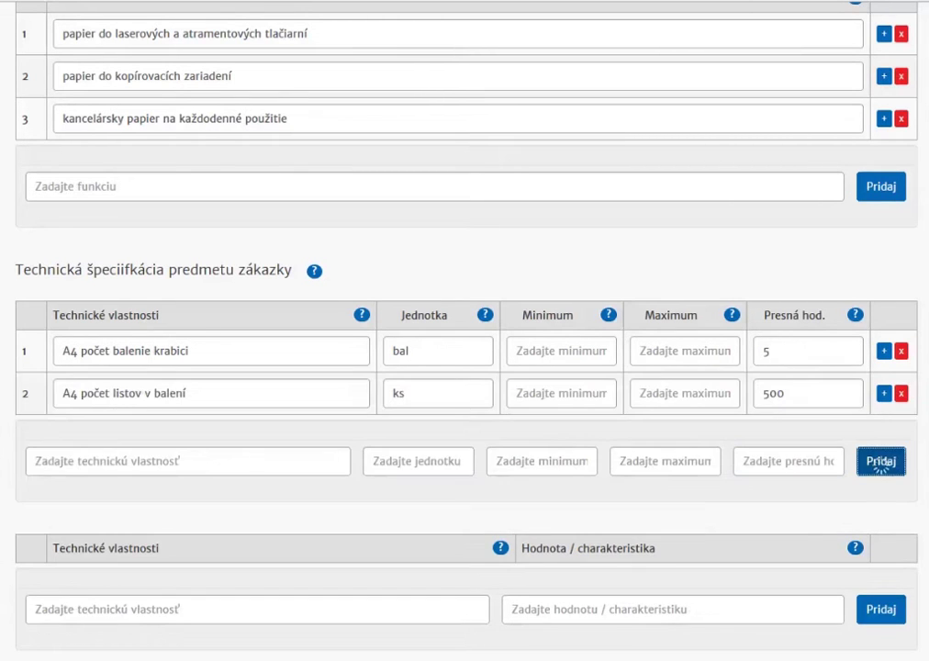
Step: Add A3 technical rows: boxes per pack (bal, 3) and 'A3 počet listov v balení' (ks, 500)
click(191, 461)
text(A3 počet balenie krabici)
click(424, 461)
text(bal)
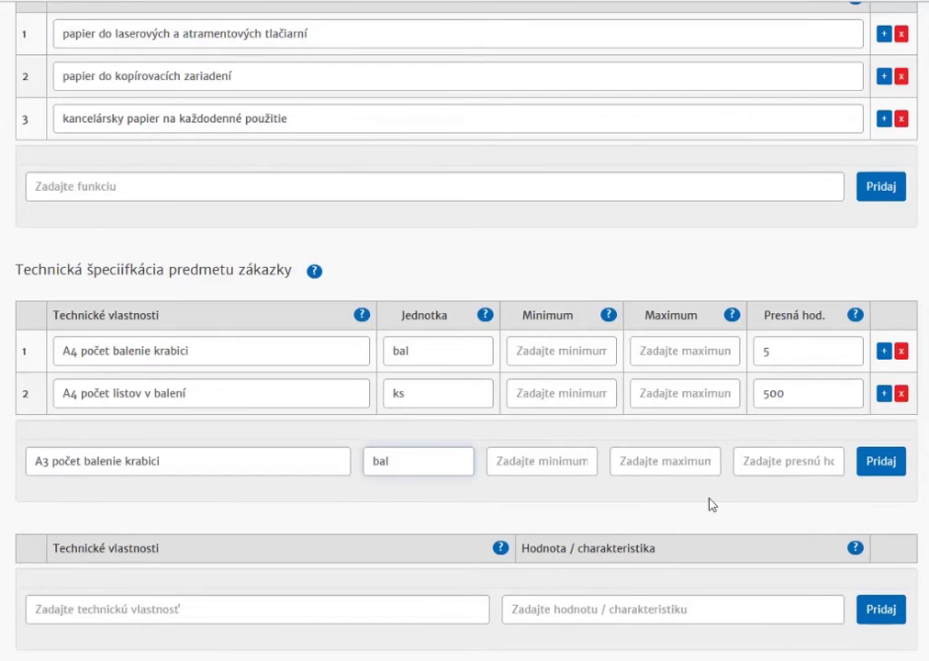
click(761, 462)
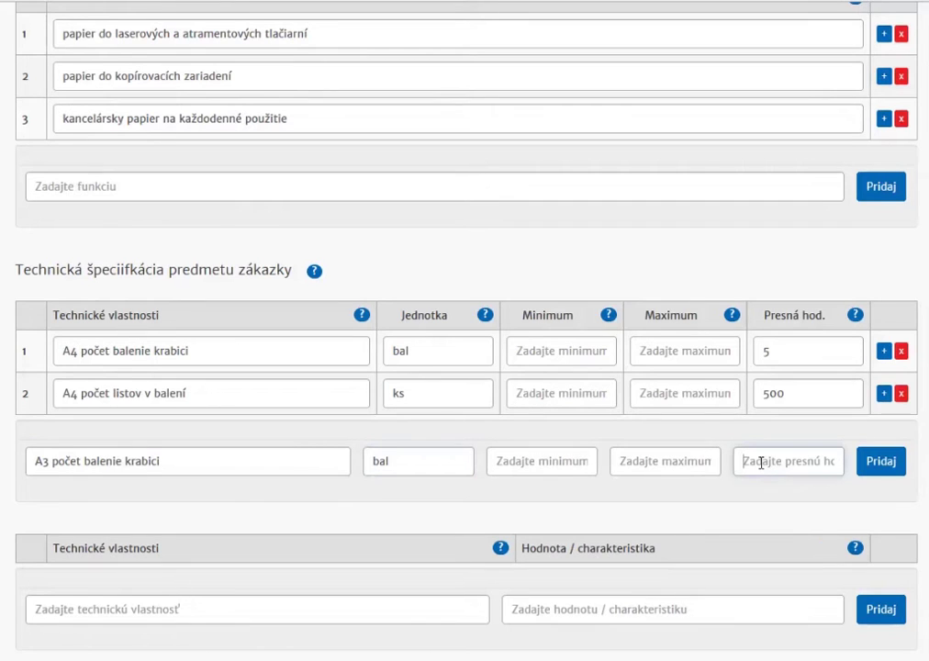
text(3)
click(891, 469)
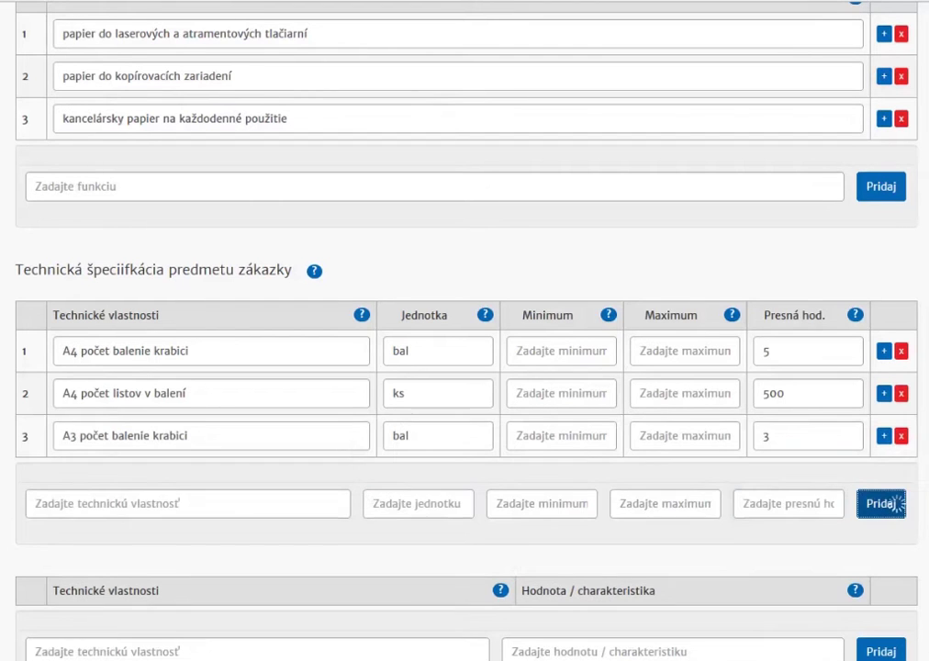
click(254, 503)
text(A3 počet listov v balení)
click(432, 514)
text(k)
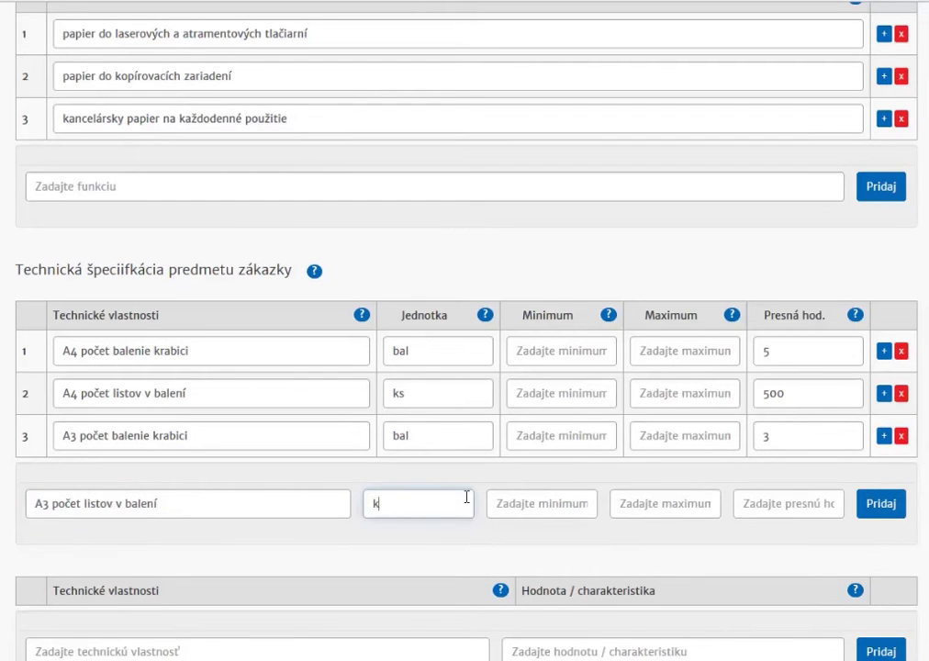
text(s)
click(757, 507)
text(500)
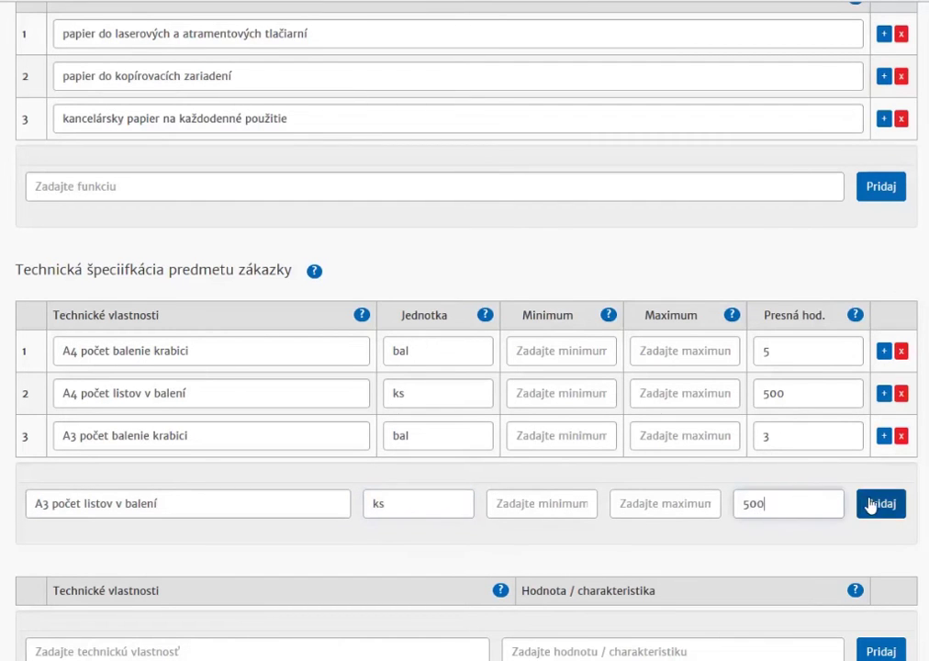
click(877, 504)
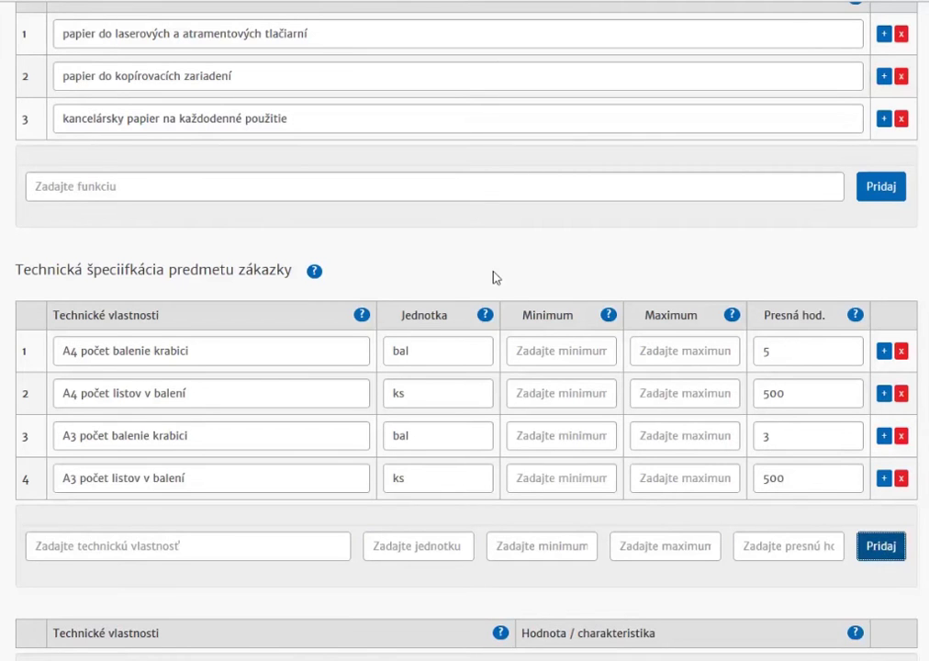
Step: Add the long paper quality description to the descriptive properties table
scroll(176, 342, up, 3)
scroll(224, 377, down, 5)
scroll(643, 409, down, 5)
scroll(618, 395, up, 1)
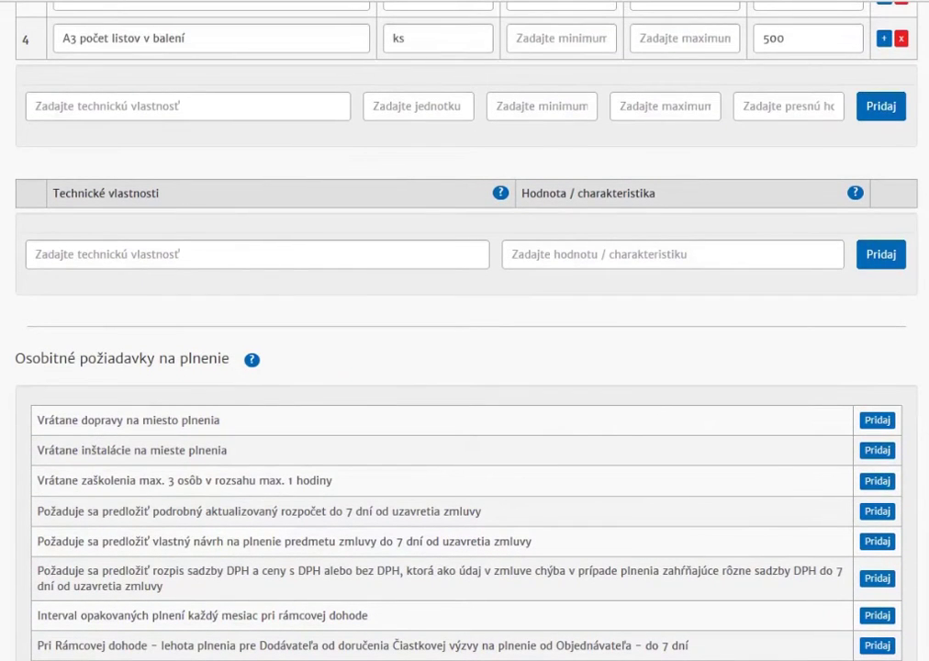
click(198, 253)
key(ctrl+v)
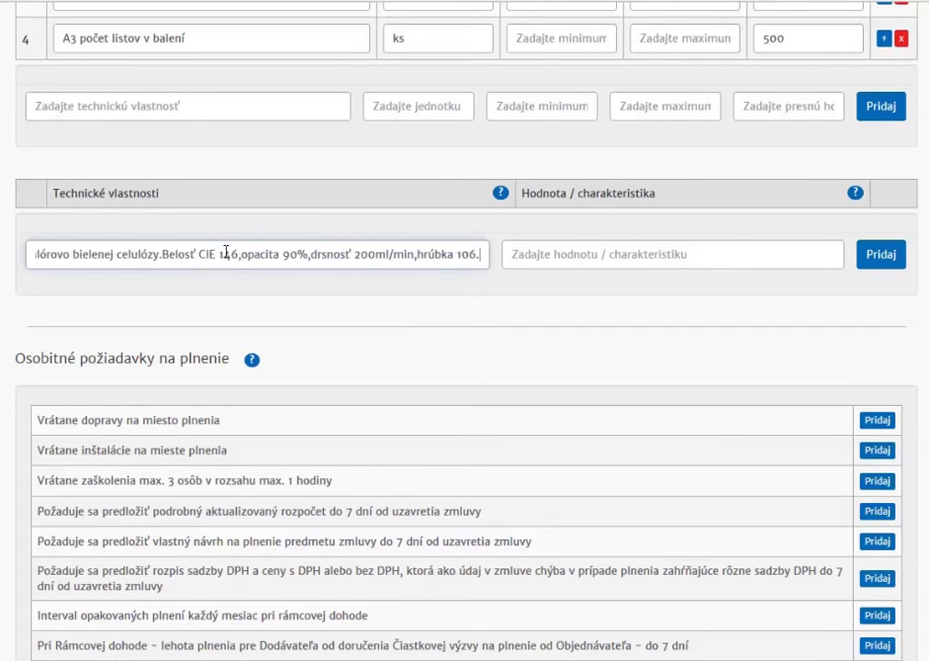
click(882, 257)
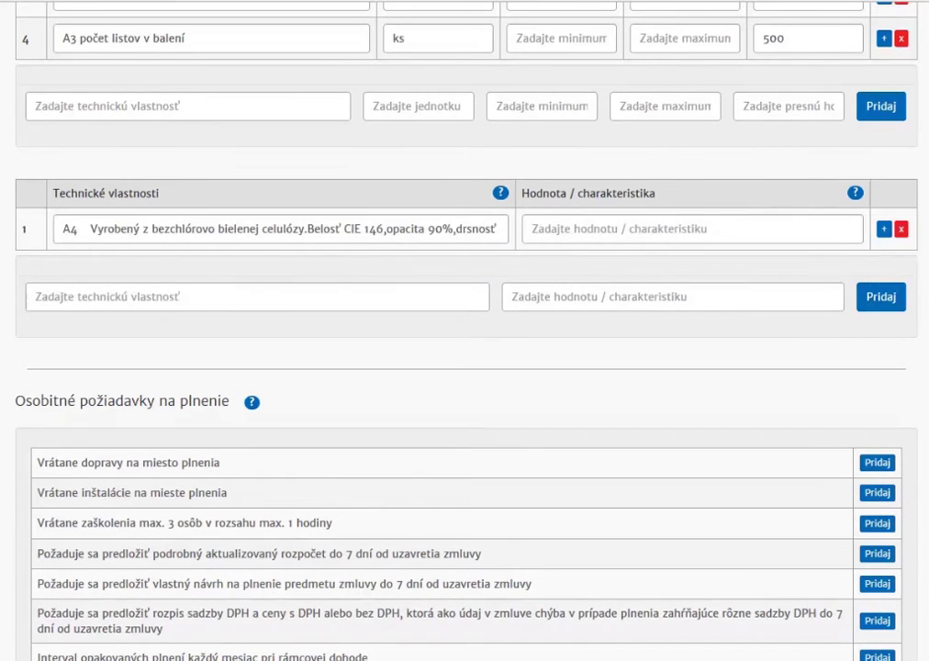
Step: Add the A3 paper spec (140 CIE, 89 % print saturation, 80 g/m2) as a new row
click(305, 305)
text(A3	140 CIE, Sýtosť tlačového materiálu 89 %, Hmotnosť média 80 g/m2)
click(867, 306)
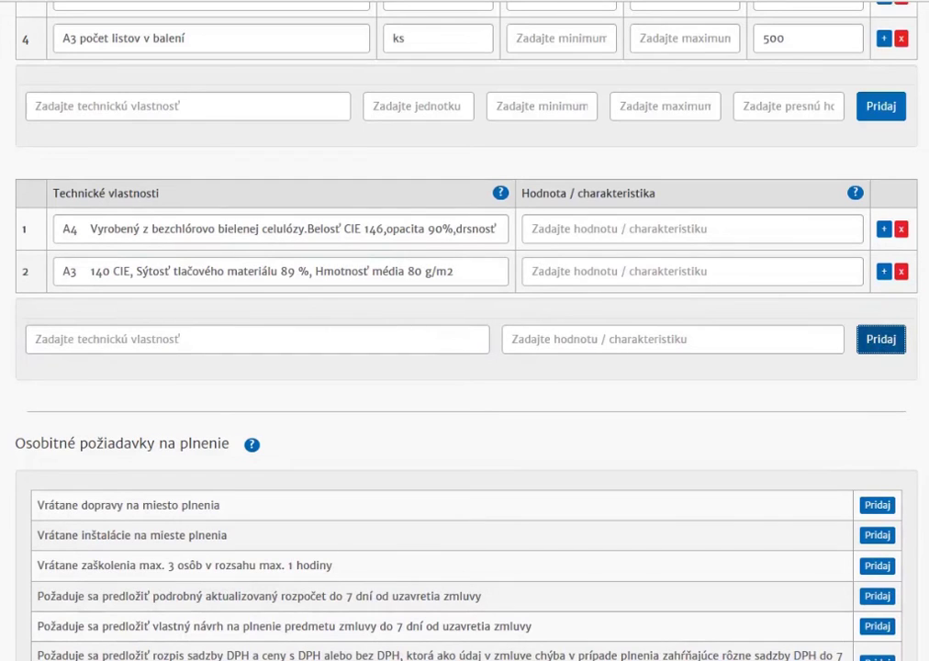
scroll(465, 367, down, 2)
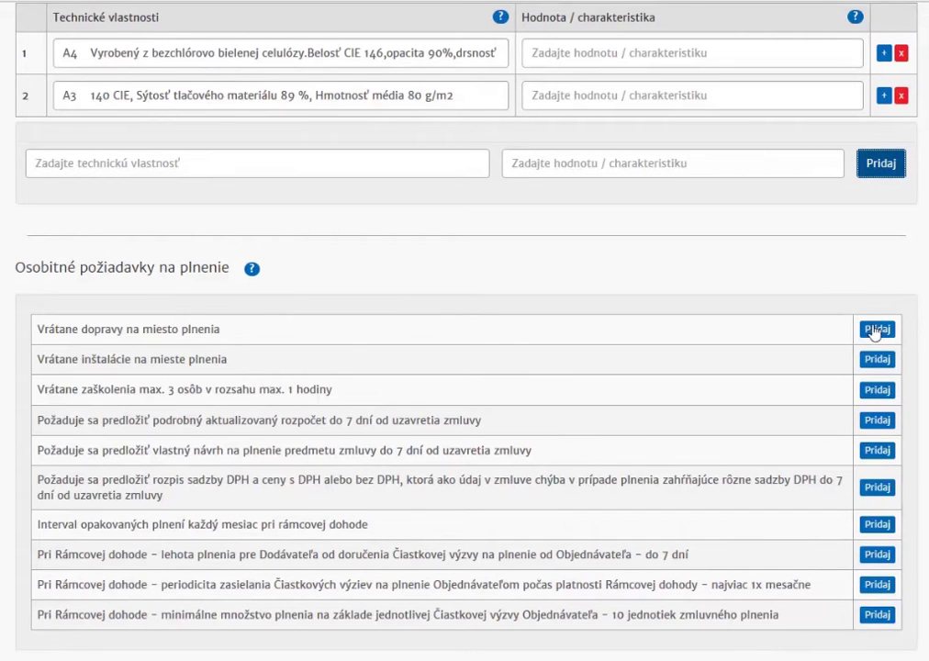
Step: Add the 'Vrátane dopravy na miesto plnenia' requirement, which brings in CPV 60000000-8 and Druh Služba
click(875, 331)
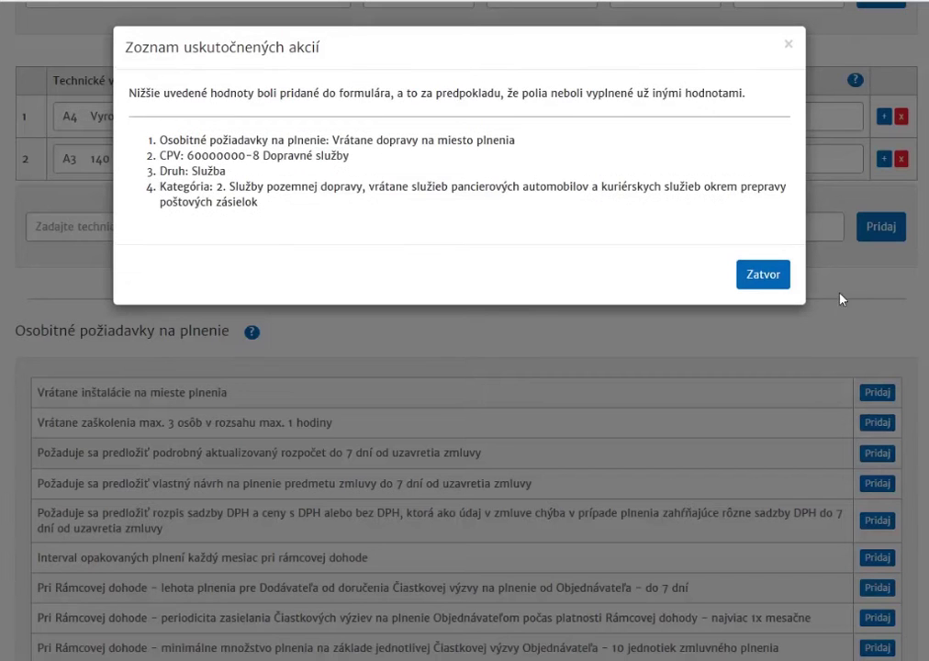
click(767, 274)
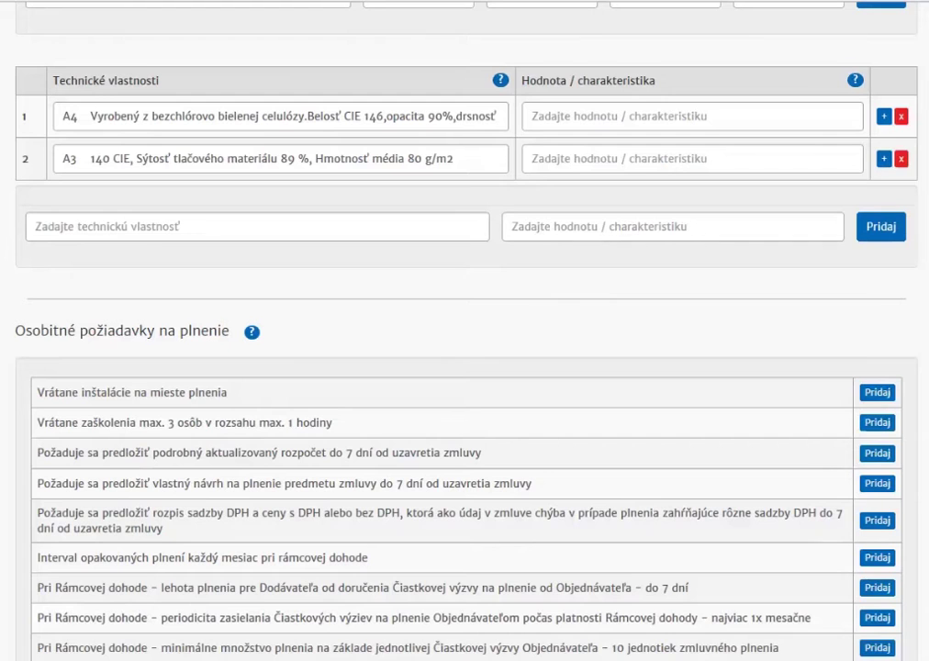
scroll(767, 282, up, 5)
scroll(739, 423, up, 10)
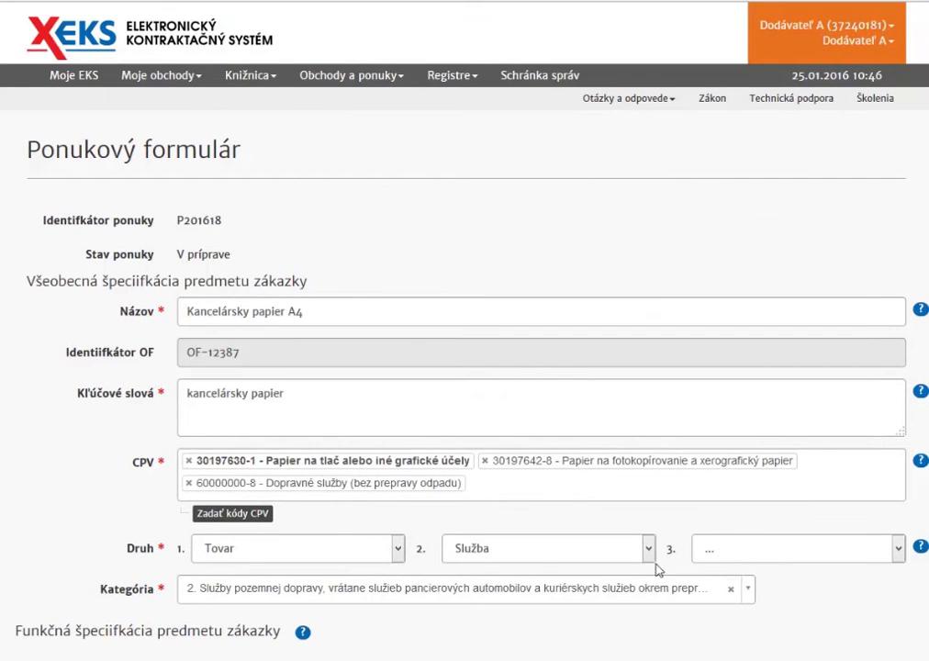
scroll(459, 367, down, 15)
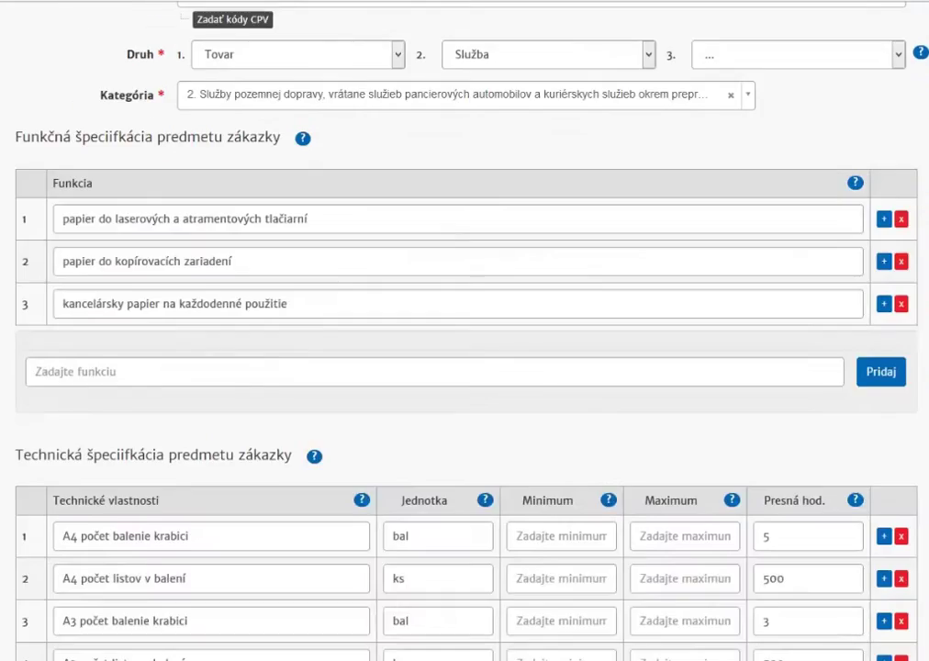
scroll(459, 367, down, 6)
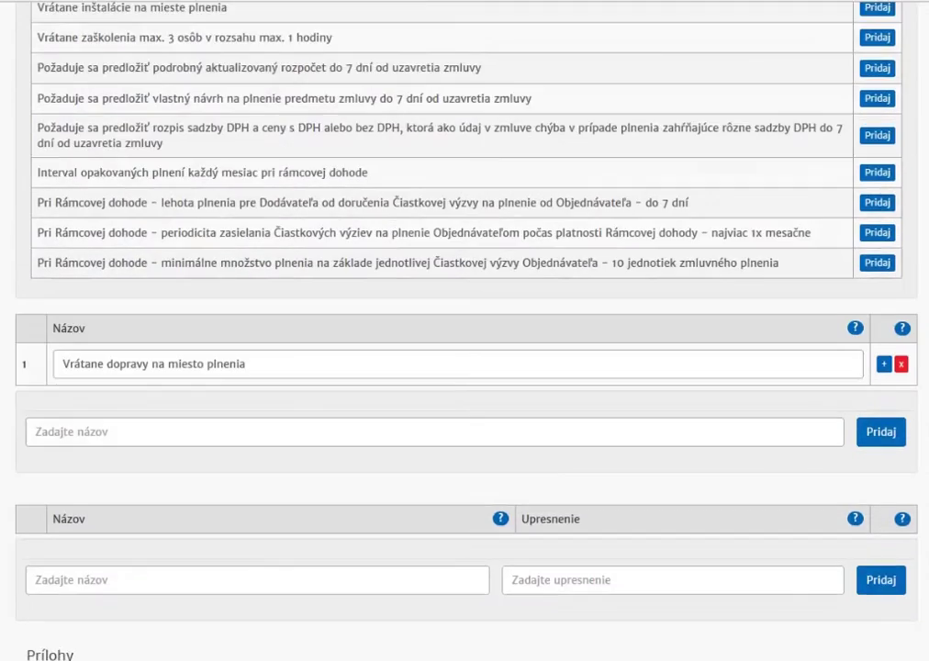
Step: Add 'Faktúra' and 'Nový tovar' as name rows without specification
click(137, 356)
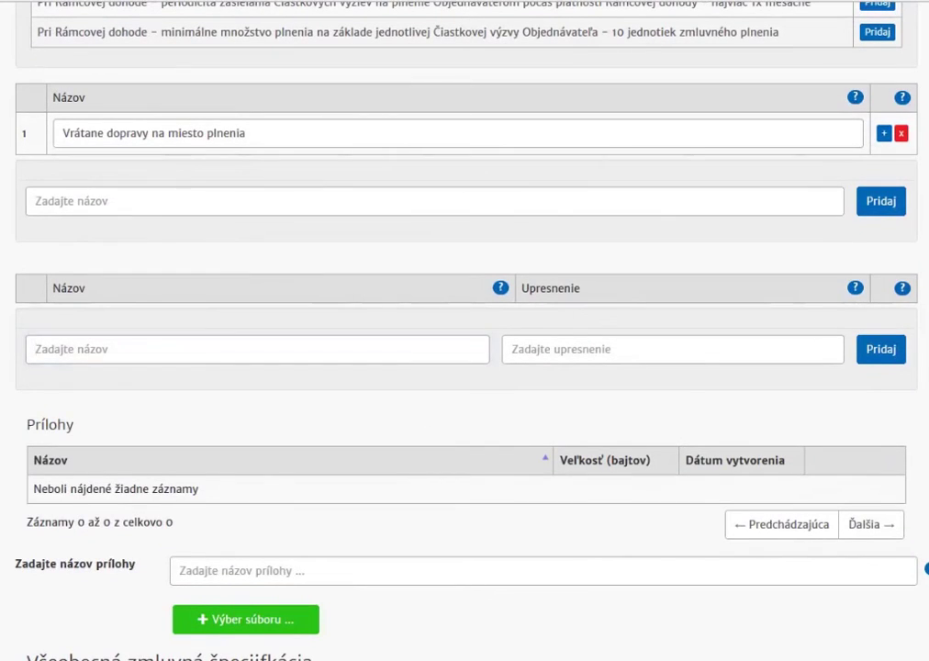
click(188, 355)
text(Faktúra)
click(886, 357)
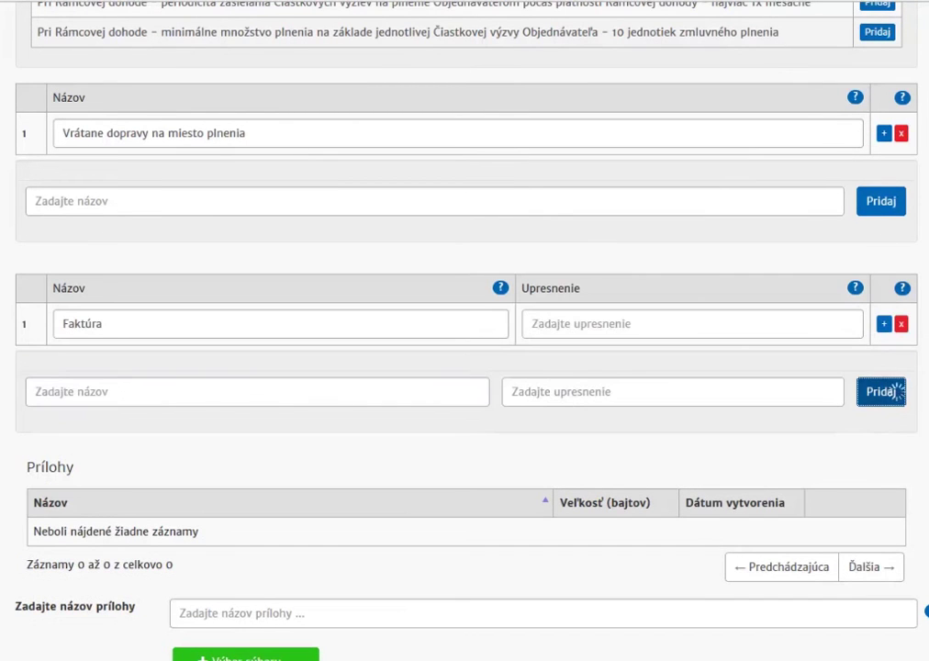
click(160, 472)
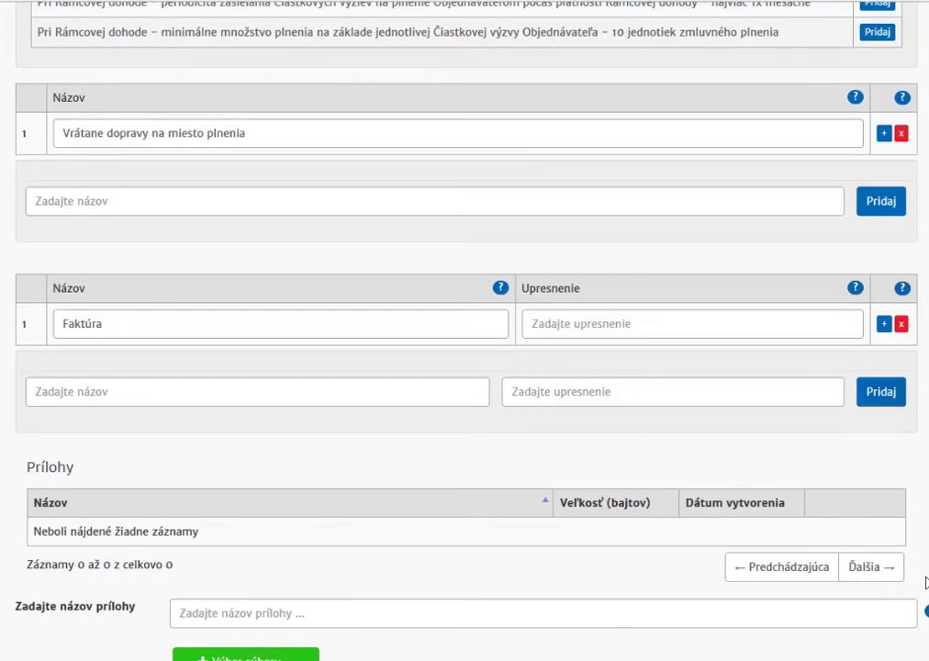
click(144, 402)
text(Nový tovar)
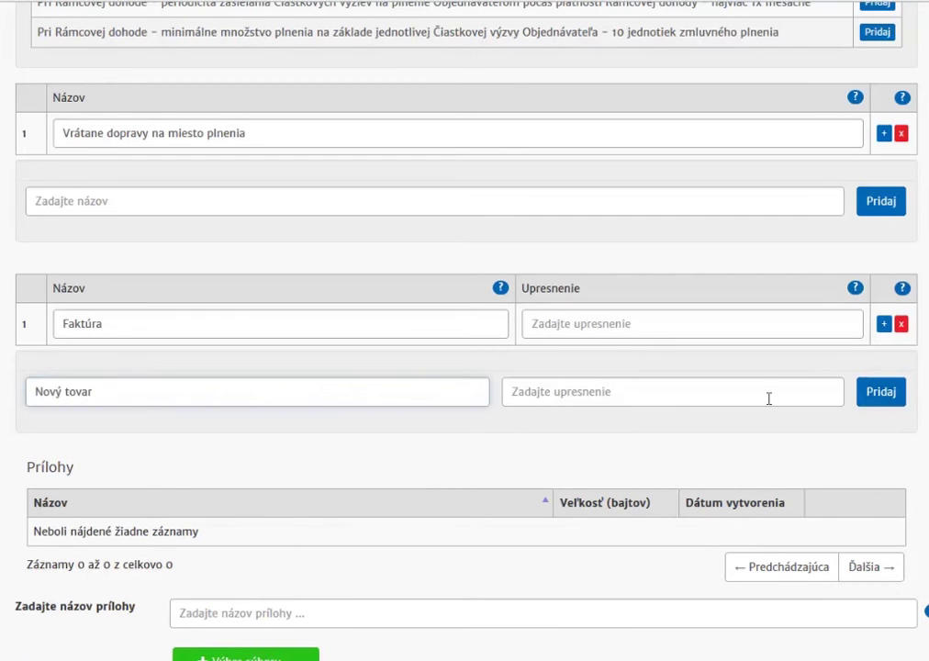
click(880, 397)
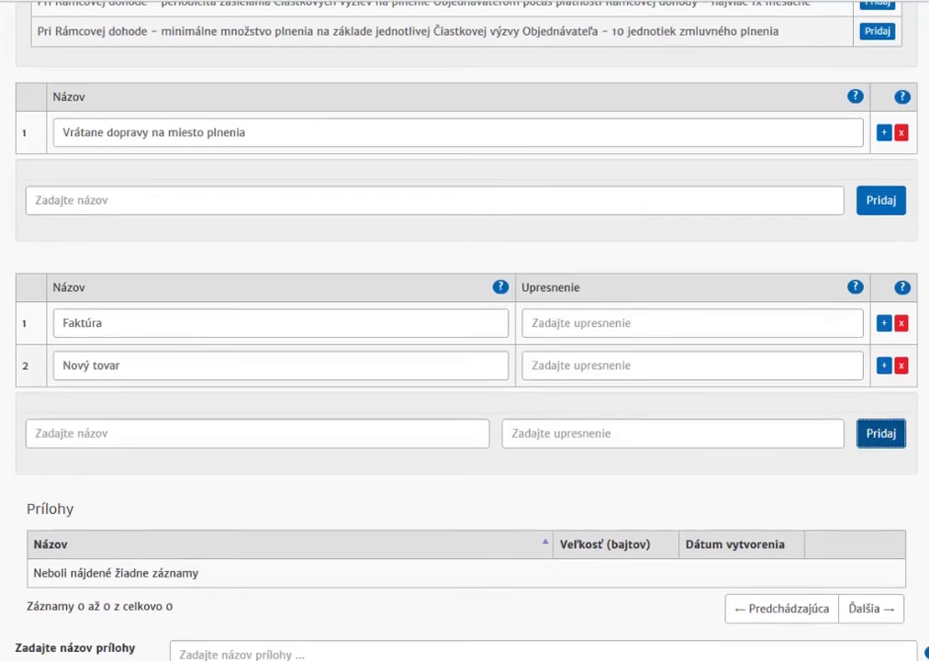
scroll(530, 291, down, 3)
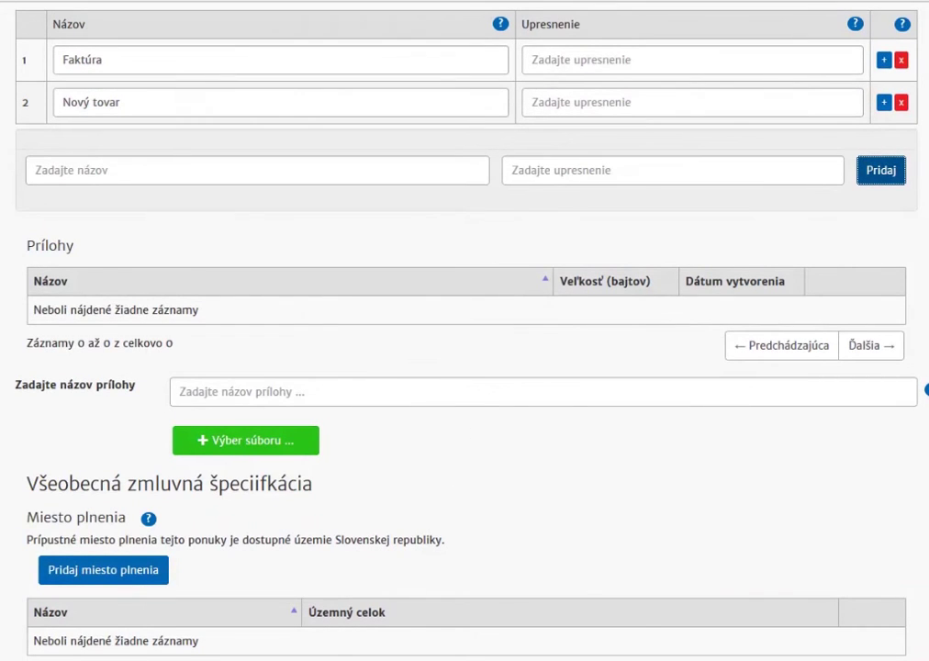
Step: Search 'bratislava' and add Bratislava (Obec) to the Miesto plnenia table
scroll(464, 330, down, 2)
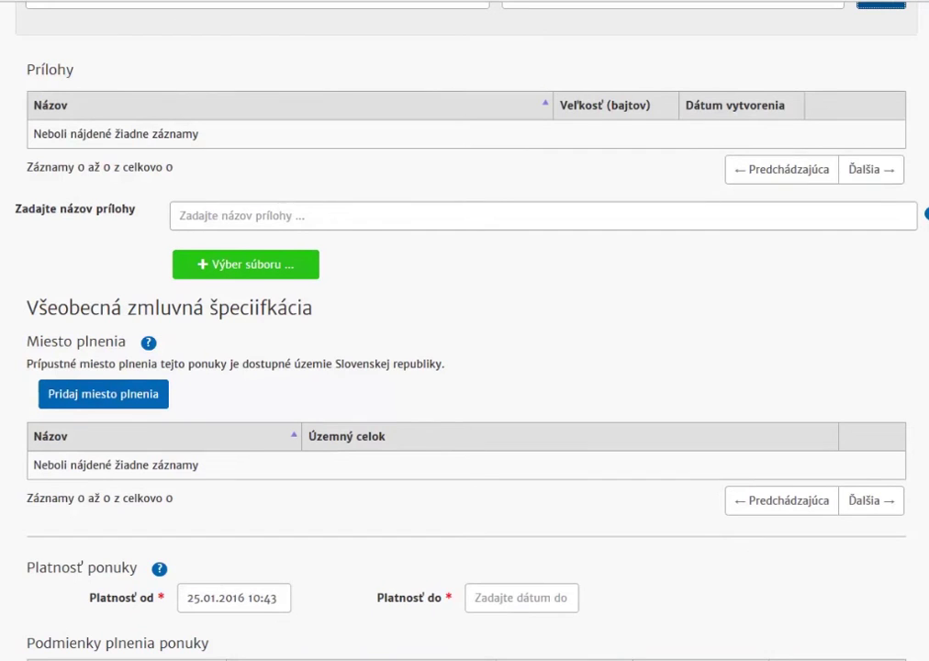
scroll(465, 330, down, 1)
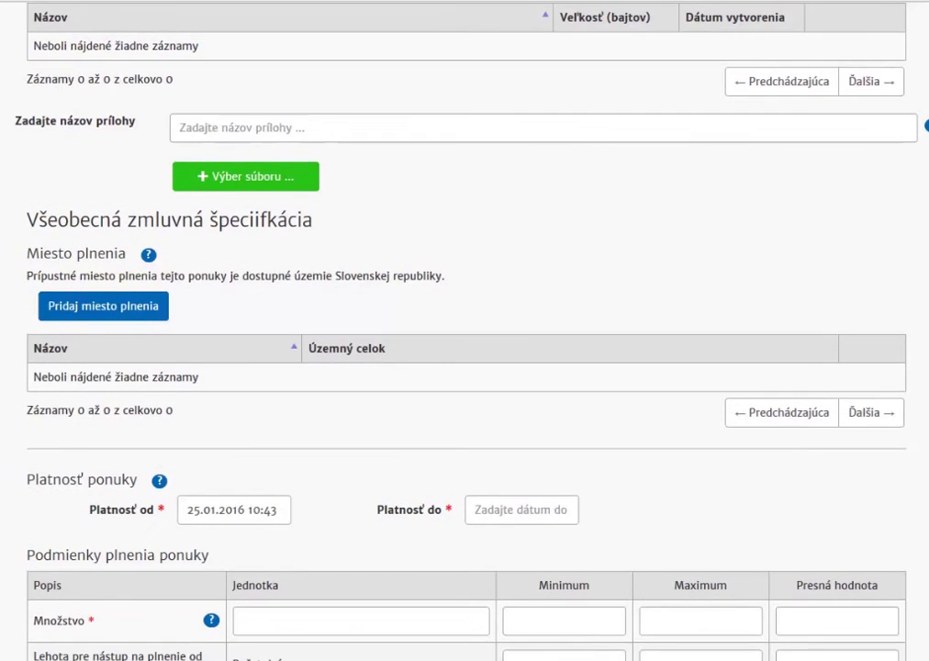
scroll(464, 331, down, 1)
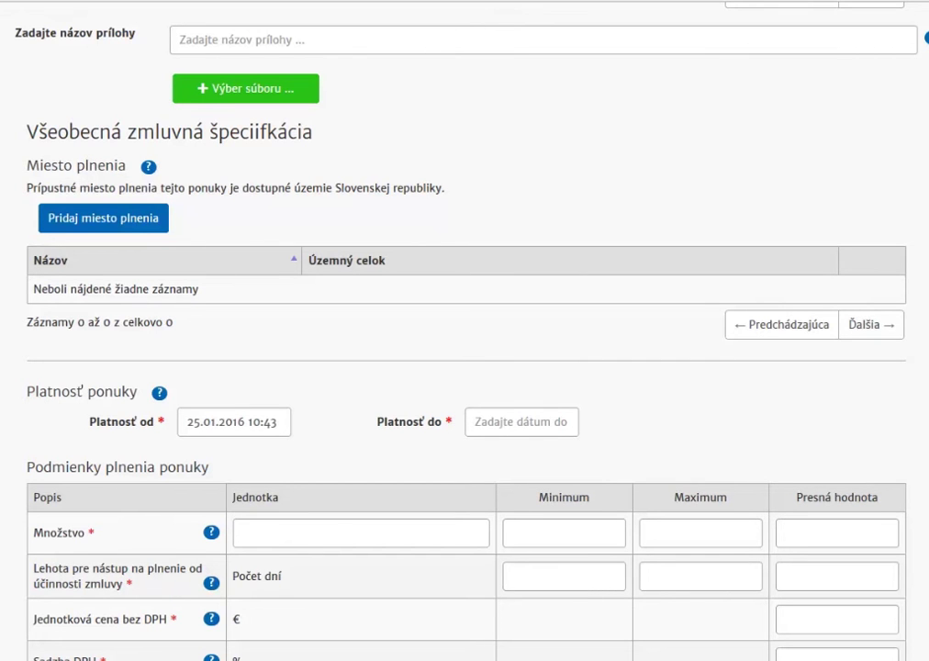
click(137, 224)
click(388, 106)
text(bratislava)
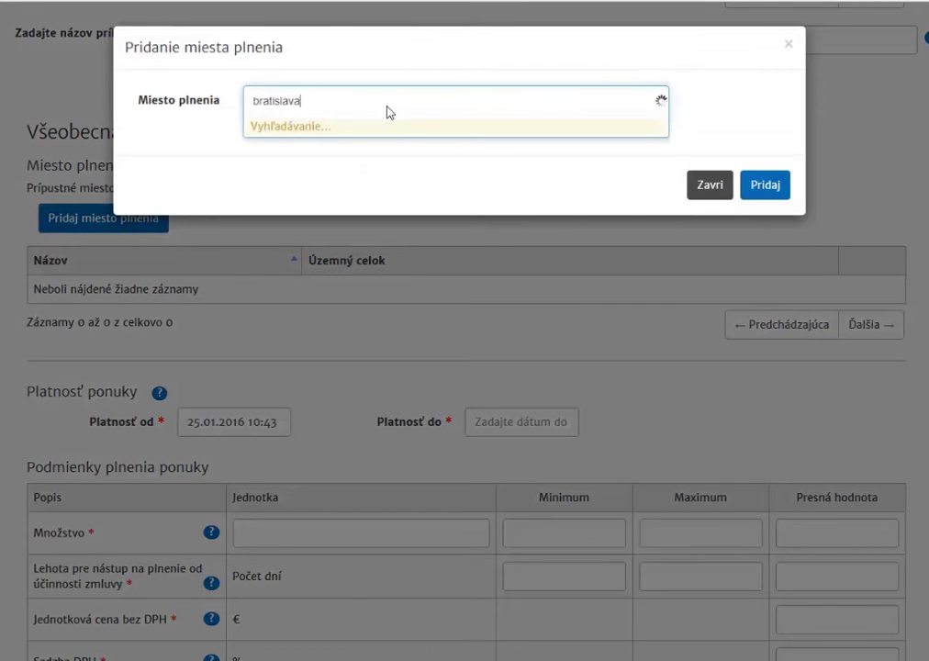
key(Return)
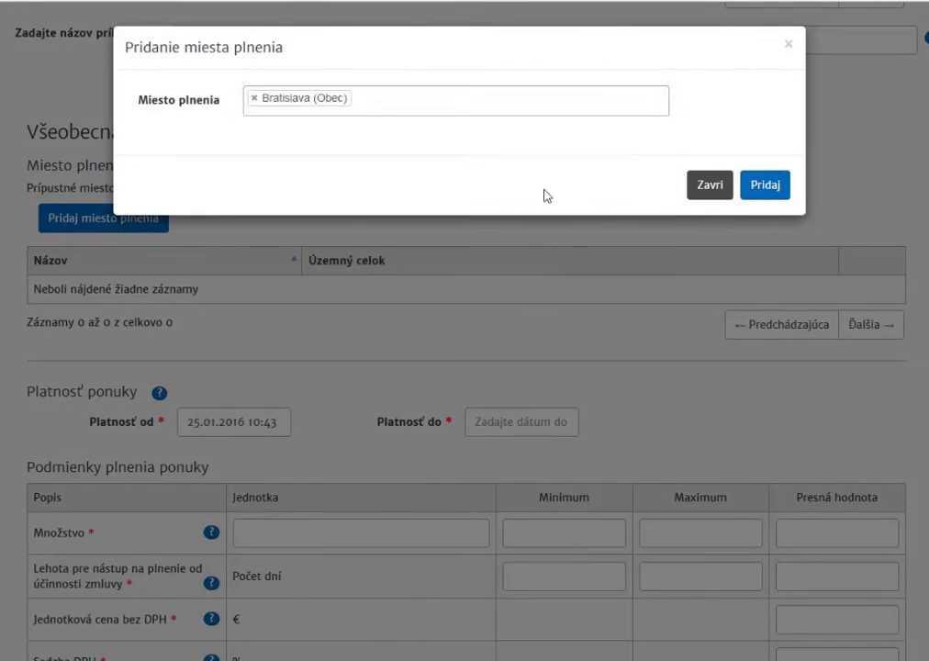
click(769, 189)
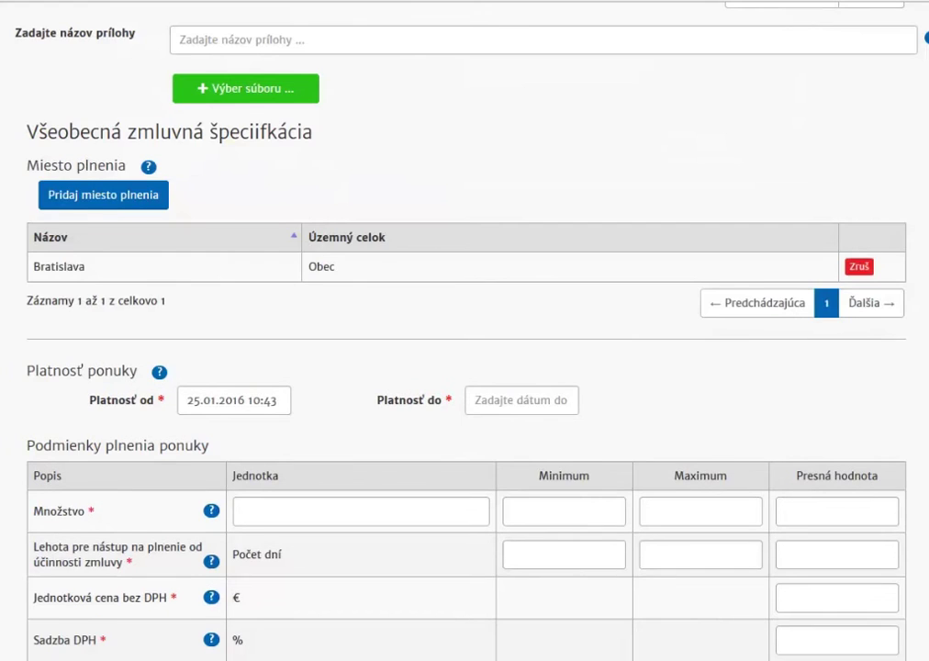
scroll(823, 352, down, 3)
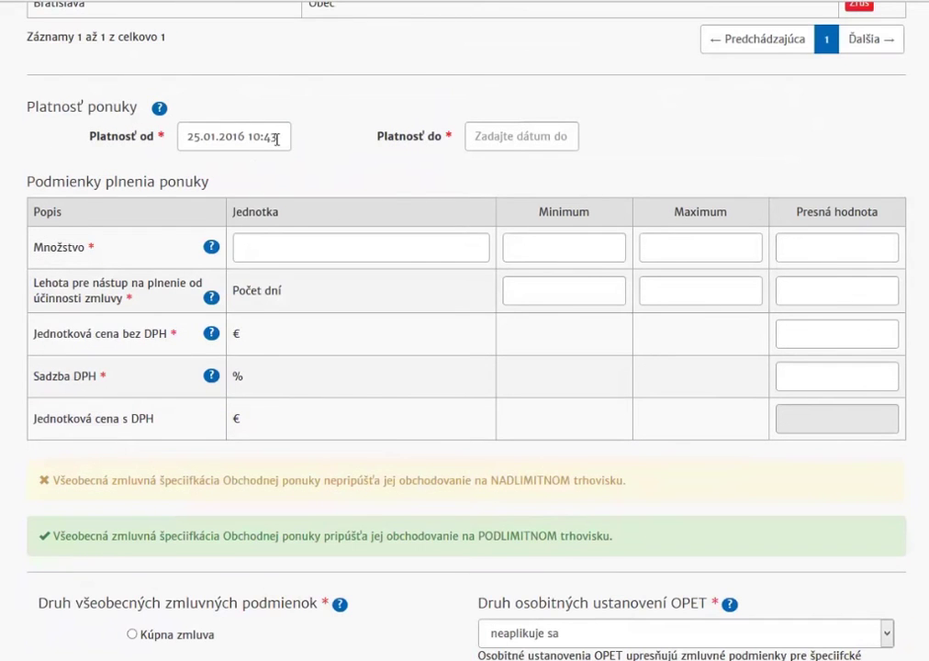
Step: Set the offer validity from 26 January 2016 to 29 February 2016
click(277, 138)
click(223, 310)
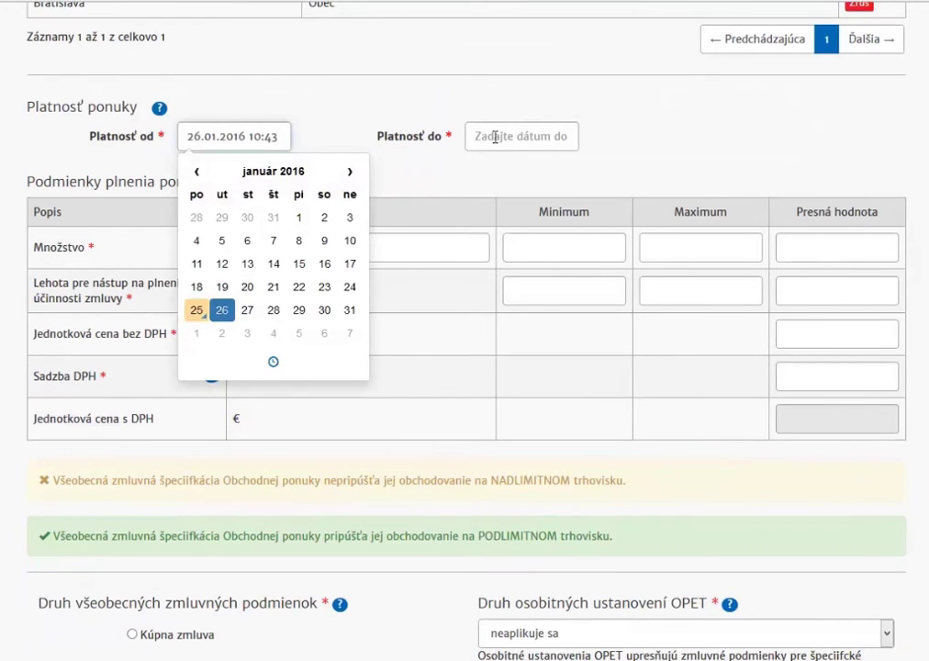
click(480, 138)
click(637, 171)
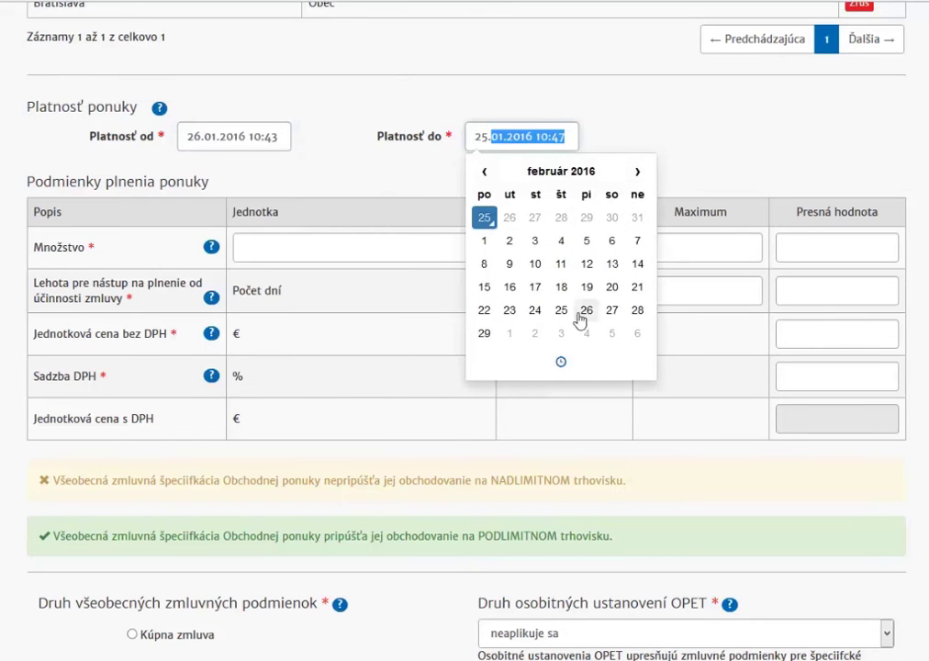
click(483, 333)
Step: Enter a quantity of 100,00 bal and a 9-day lead time
click(468, 246)
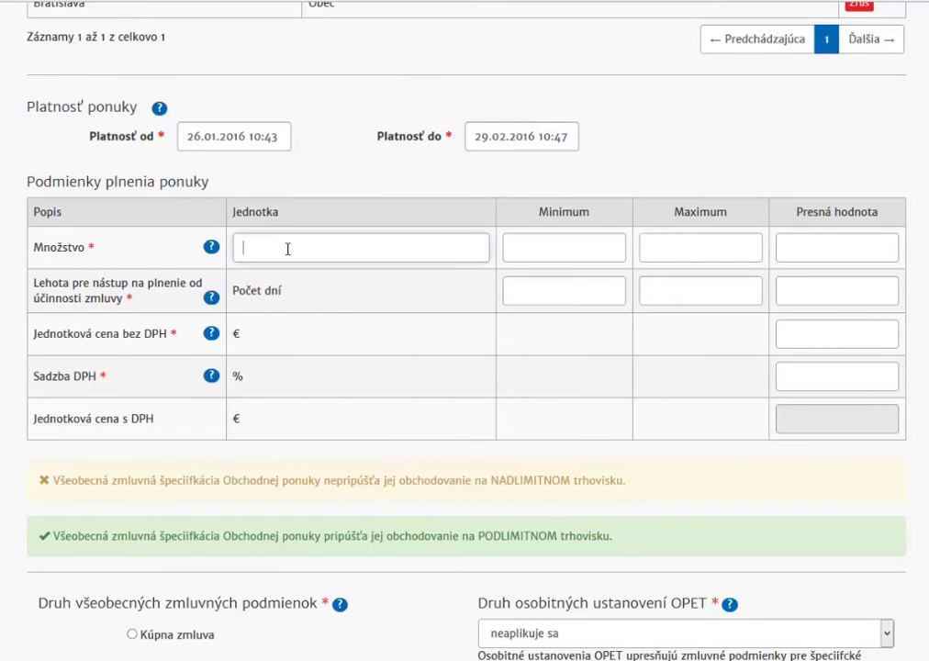
text(bal)
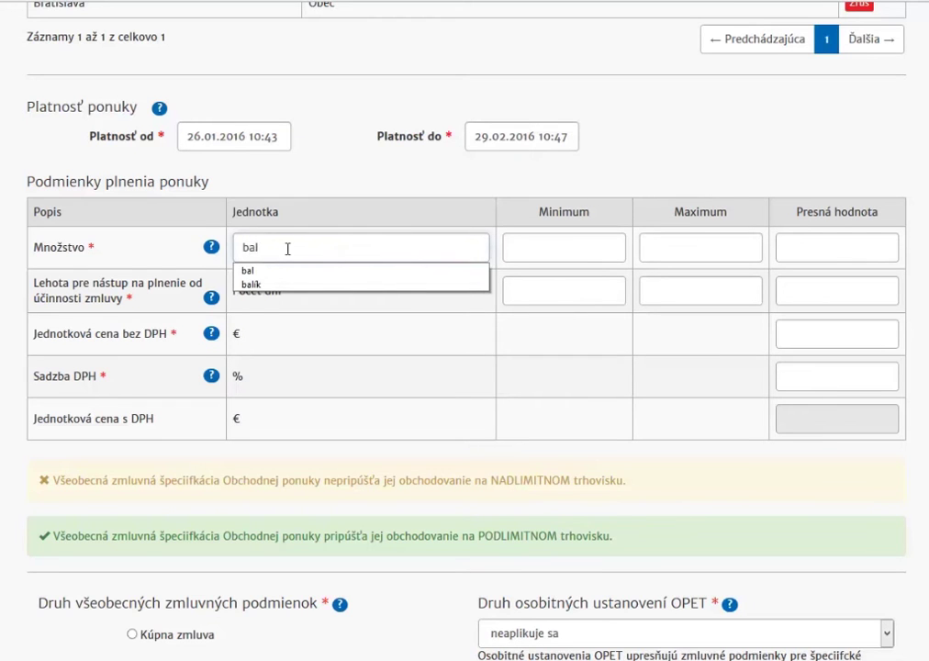
click(853, 246)
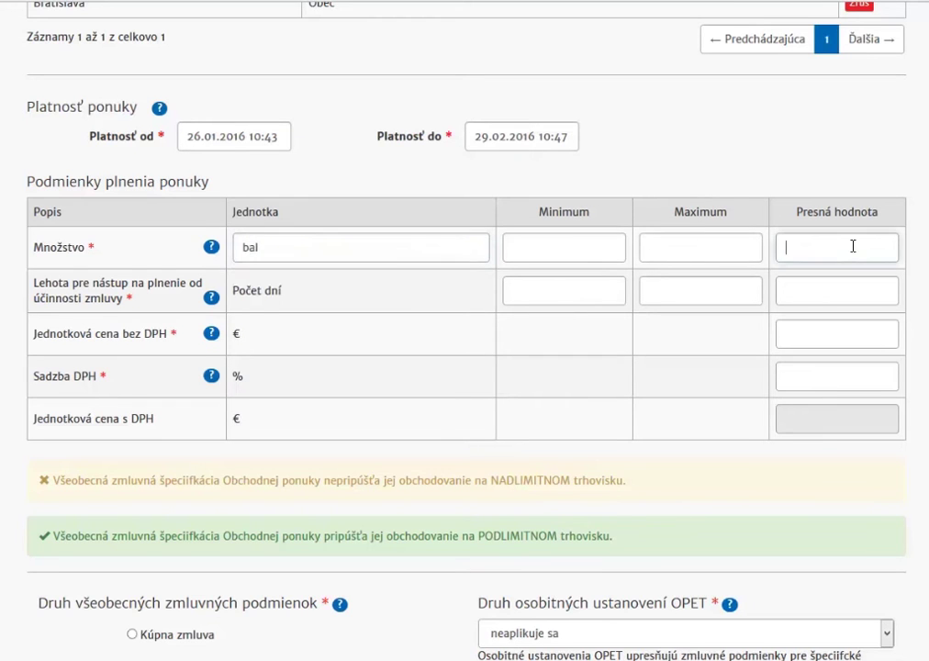
text(100,00)
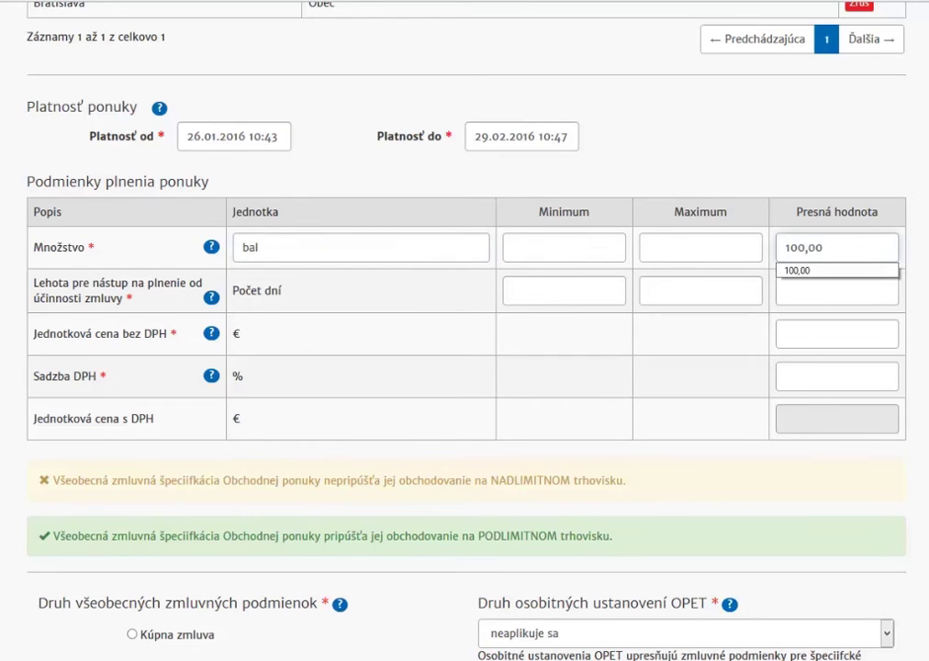
click(837, 297)
text(9)
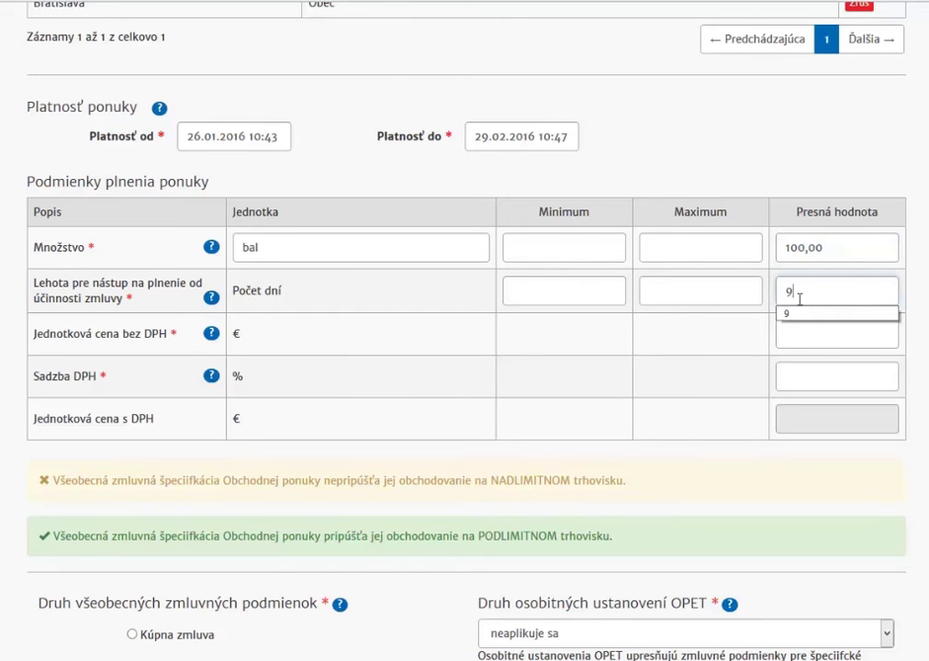
Step: Enter a 15,00 € unit price without VAT and a 20,00 % VAT rate
click(822, 338)
text(15,00)
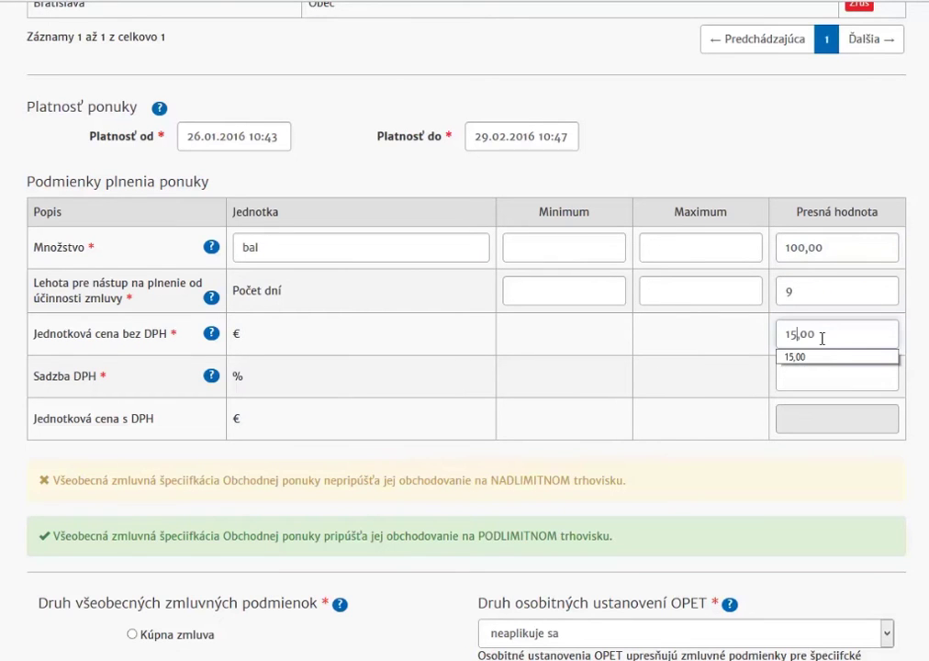
click(840, 377)
text(20,00)
key(Down)
key(Return)
scroll(464, 330, down, 3)
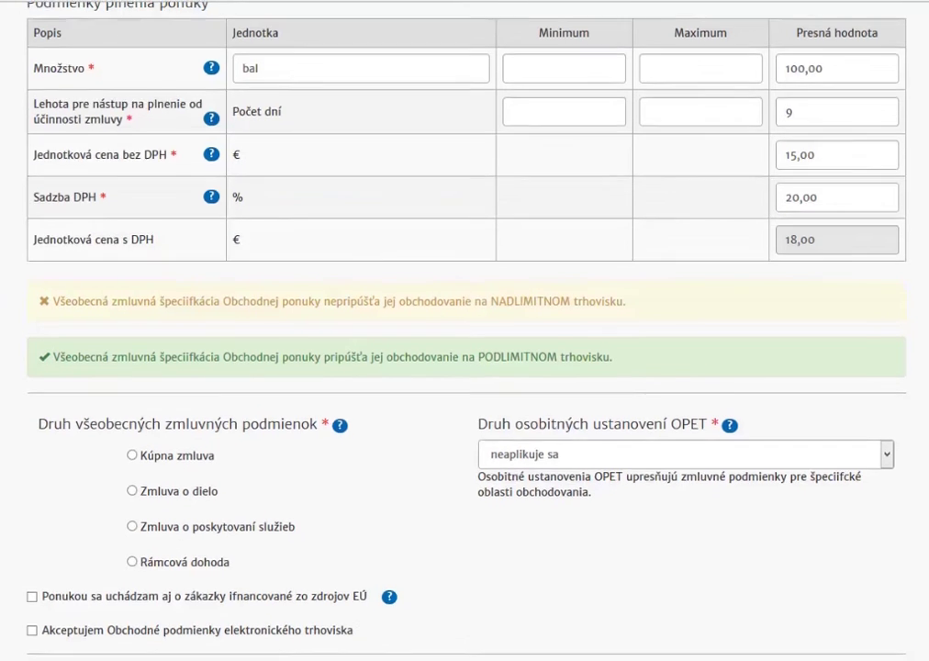
Step: Choose Kúpna zmluva as the contract type and keep OPET provisions at 'neaplikuje sa'
scroll(464, 331, down, 3)
scroll(465, 330, up, 1)
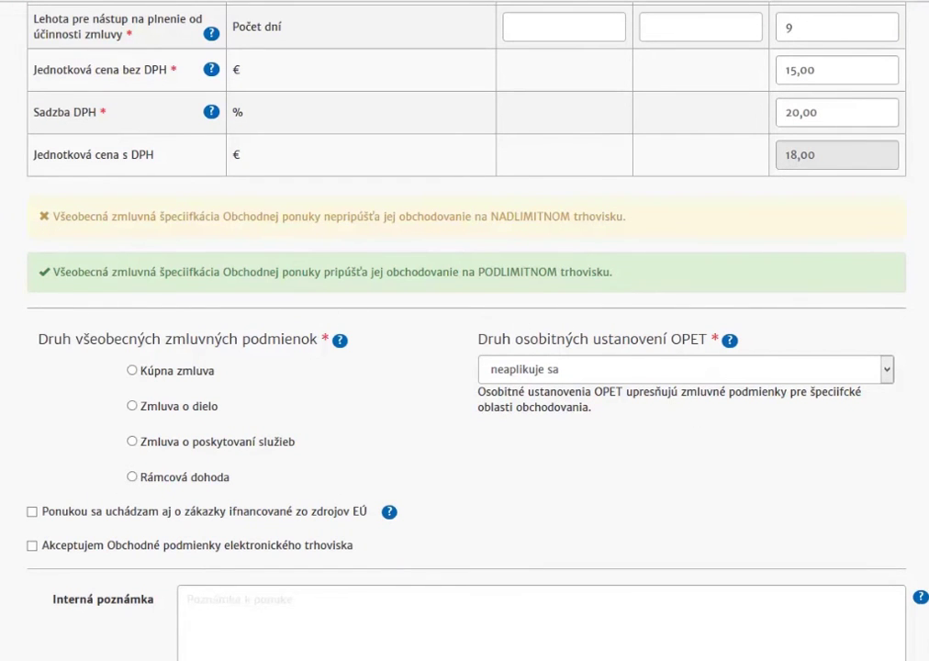
scroll(465, 331, down, 1)
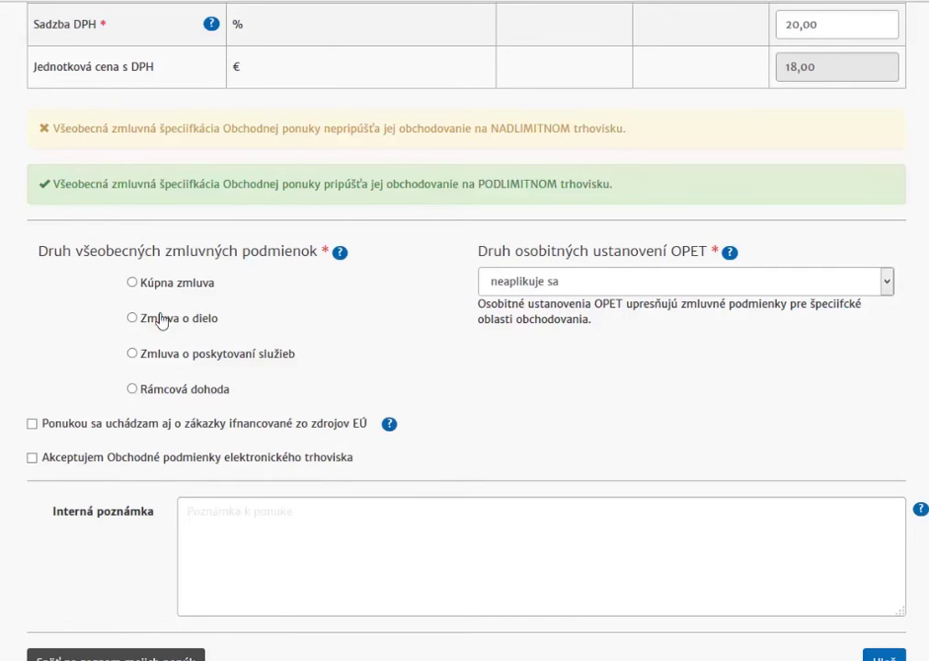
click(131, 284)
click(885, 284)
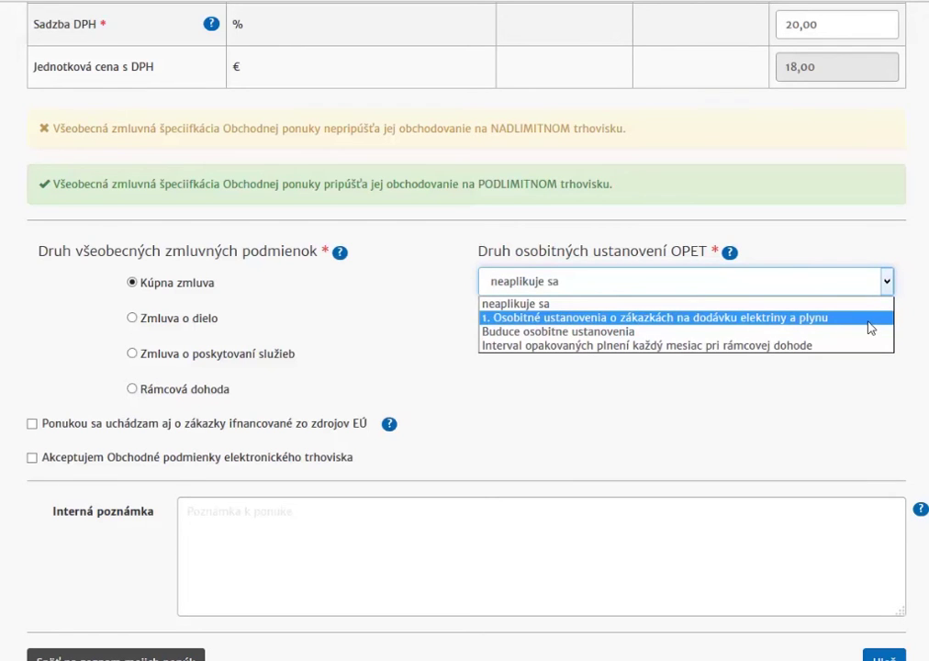
click(902, 326)
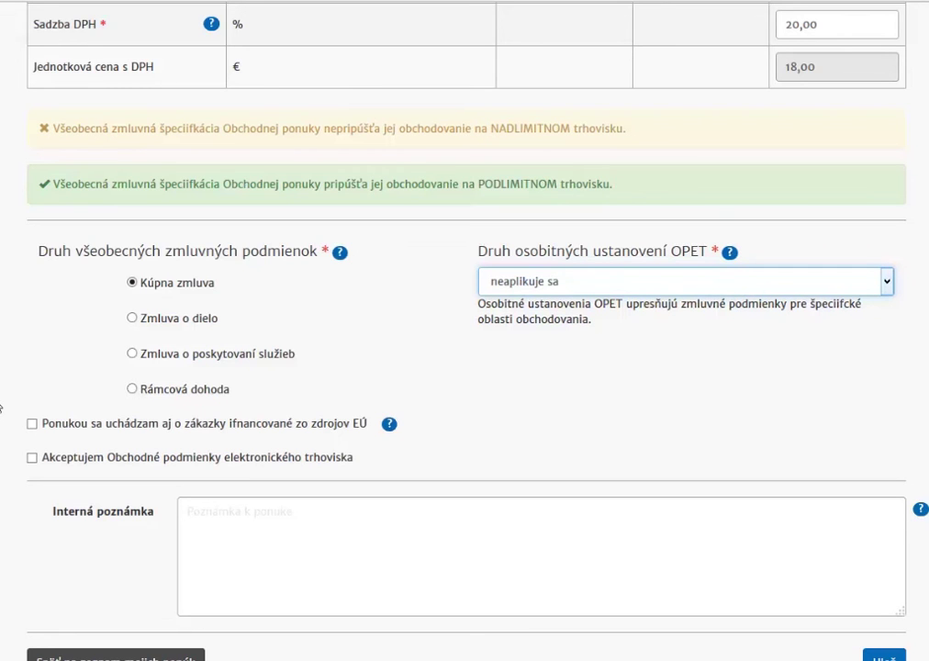
Step: Leave the EU-funded contracts option unticked and accept the marketplace business terms
click(33, 425)
click(33, 425)
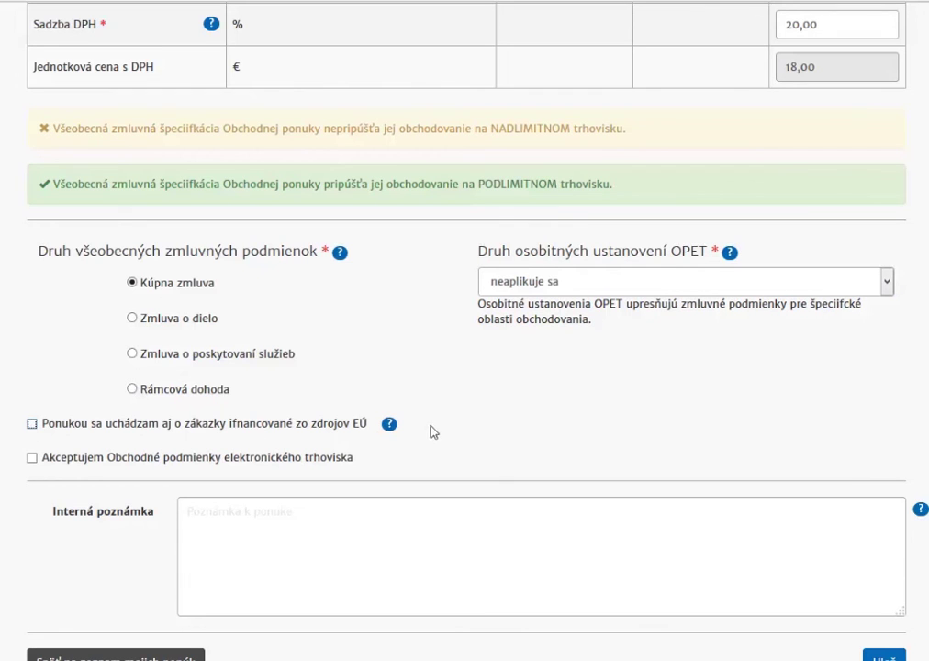
click(33, 459)
scroll(508, 467, down, 1)
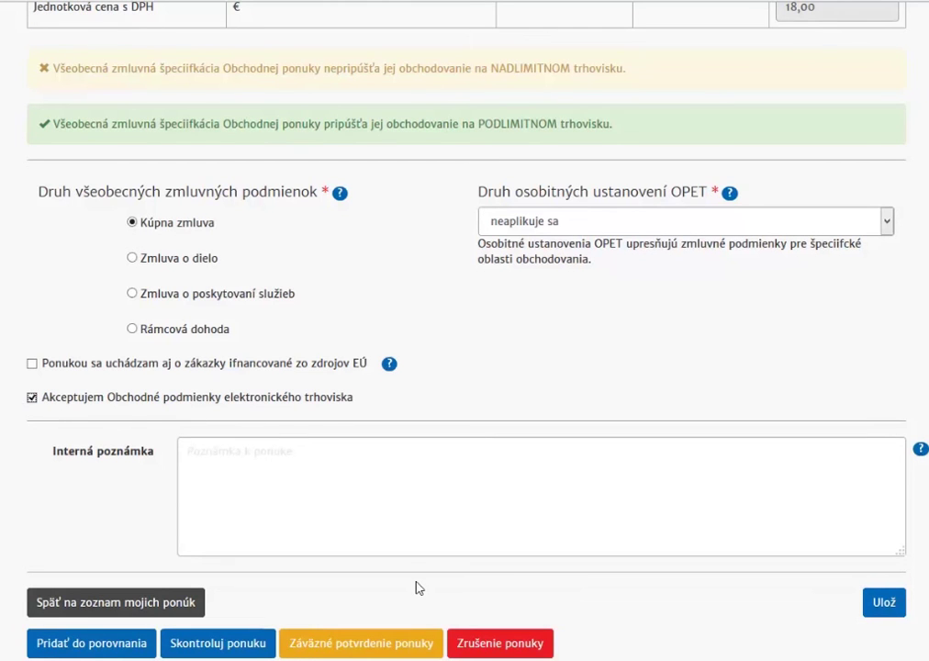
Step: Save offer P201618 with Ulož, keeping its state V príprave
click(253, 471)
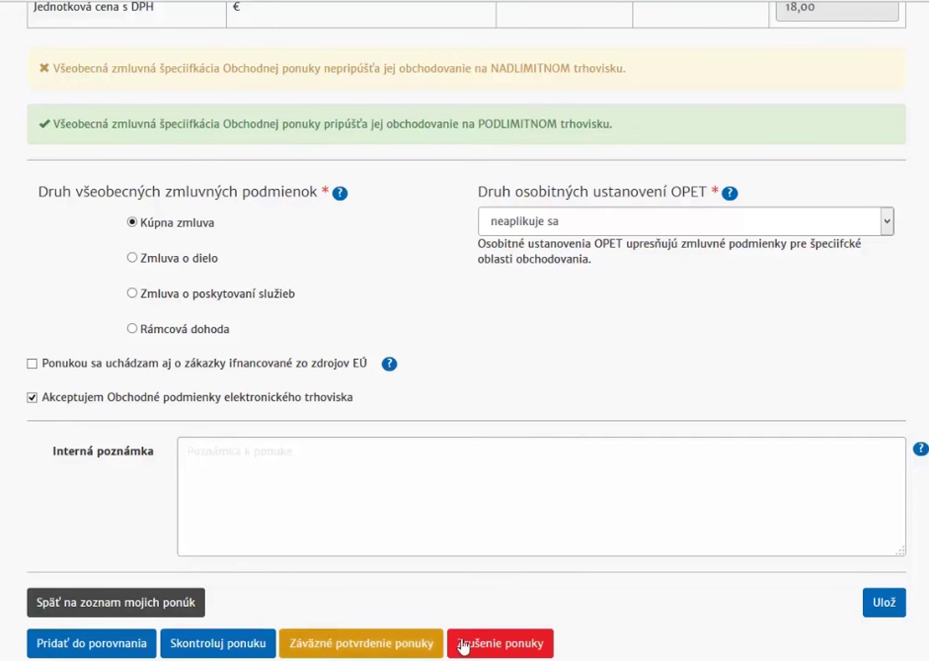
click(886, 606)
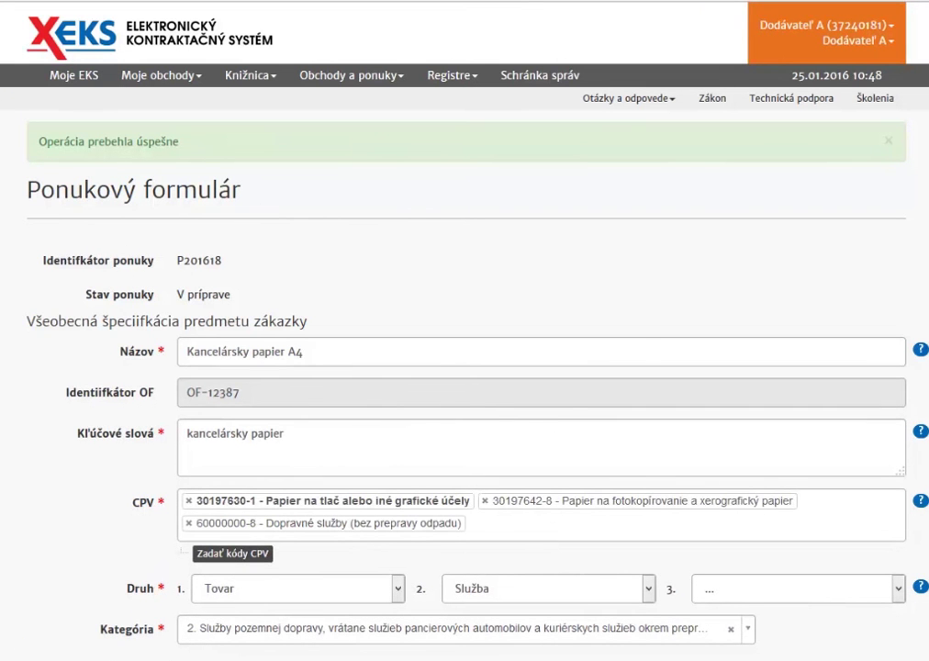
scroll(465, 367, down, 20)
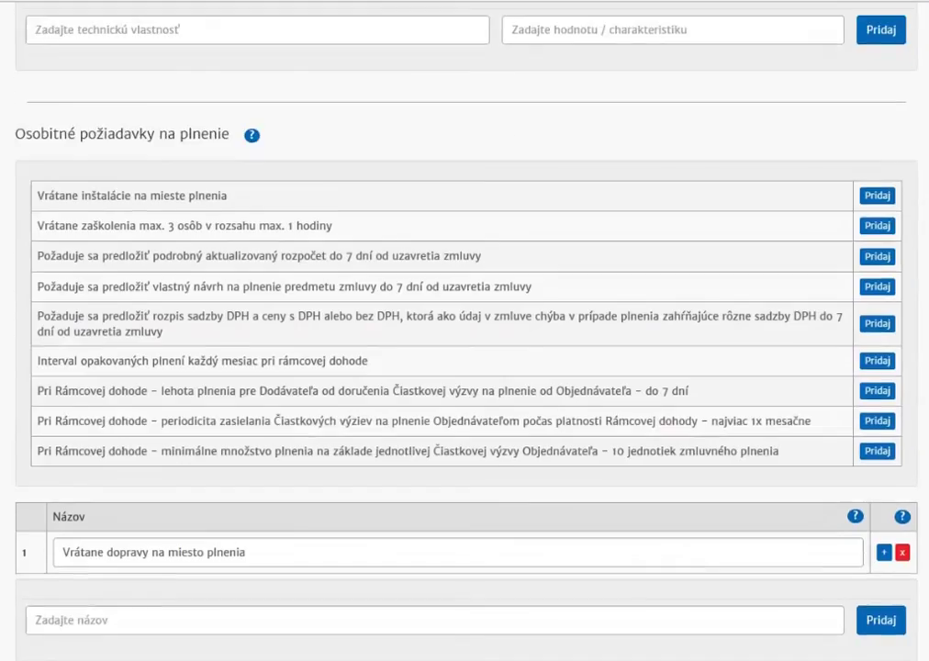
scroll(400, 495, down, 12)
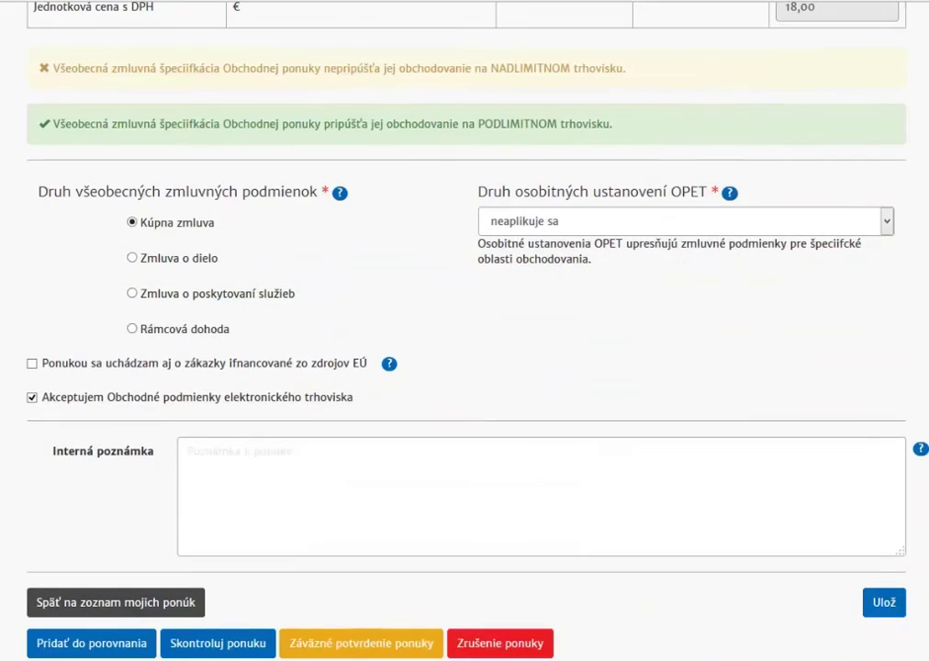
Step: Bindingly confirm offer P201618 using the user's login credentials
click(366, 646)
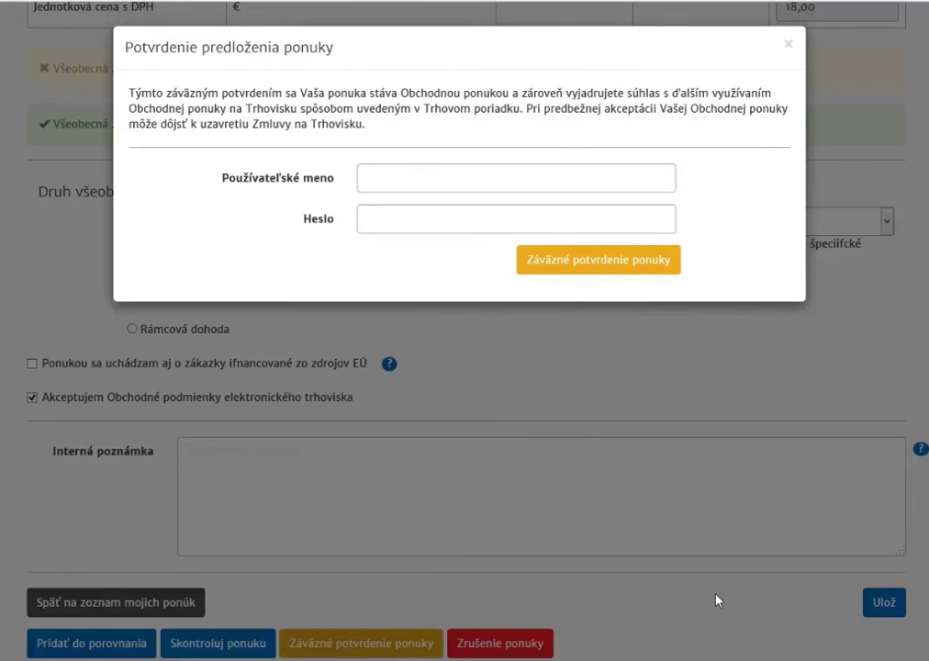
click(423, 182)
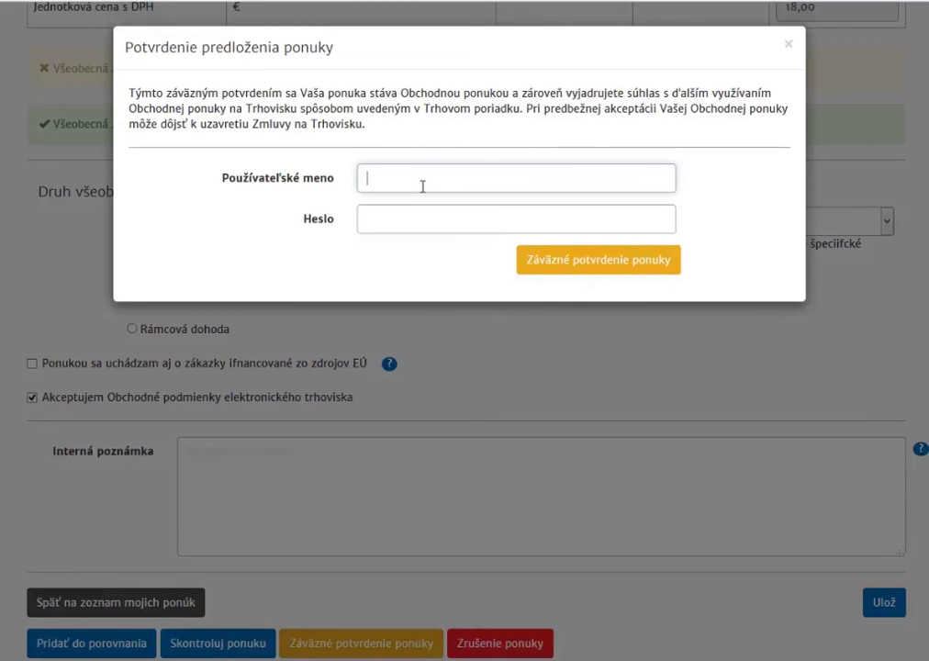
click(446, 203)
click(627, 266)
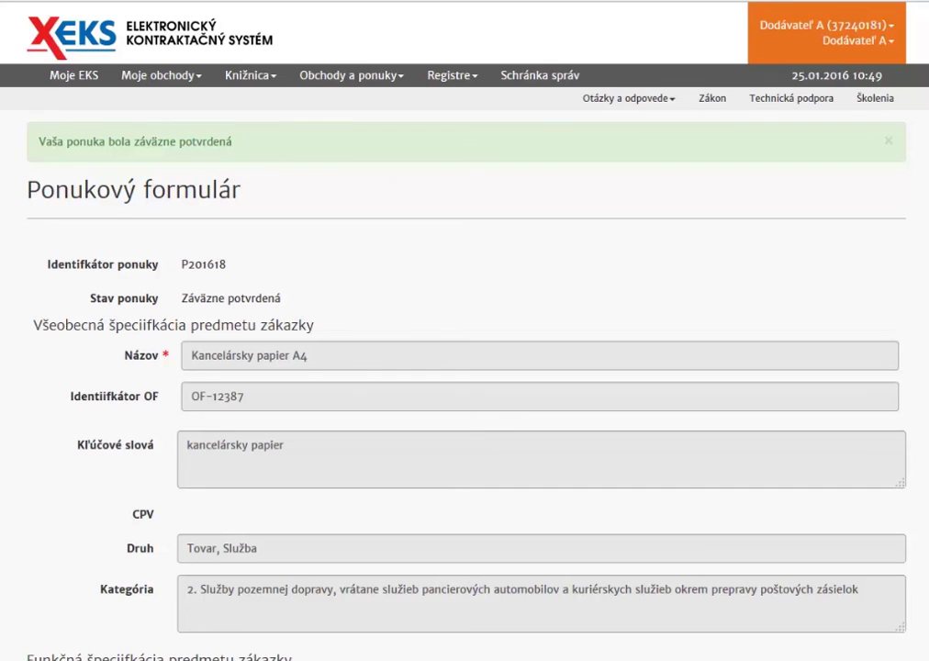
scroll(465, 367, down, 2)
scroll(464, 331, down, 5)
scroll(464, 330, down, 10)
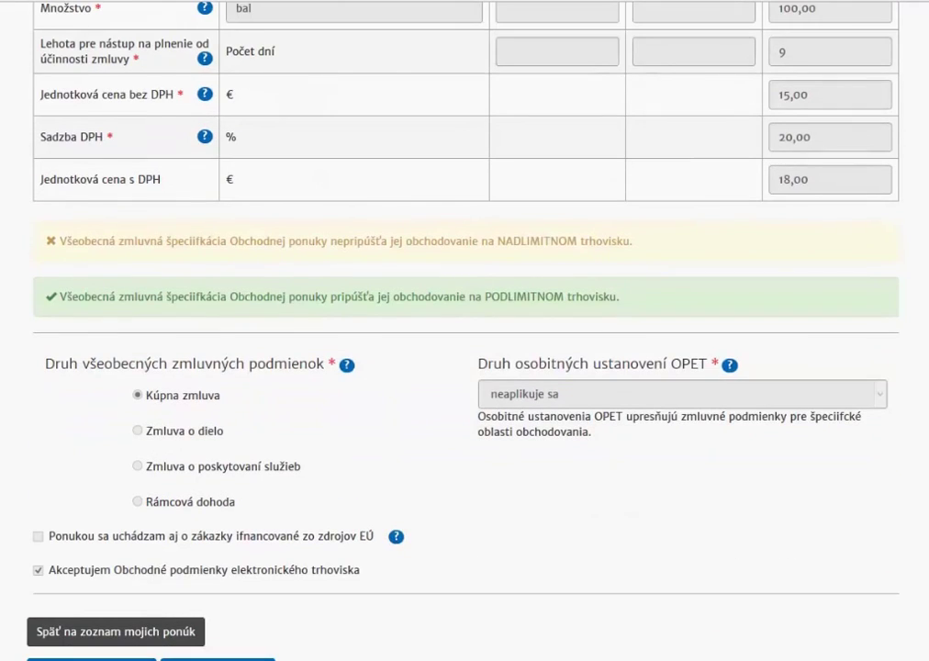
scroll(464, 331, up, 11)
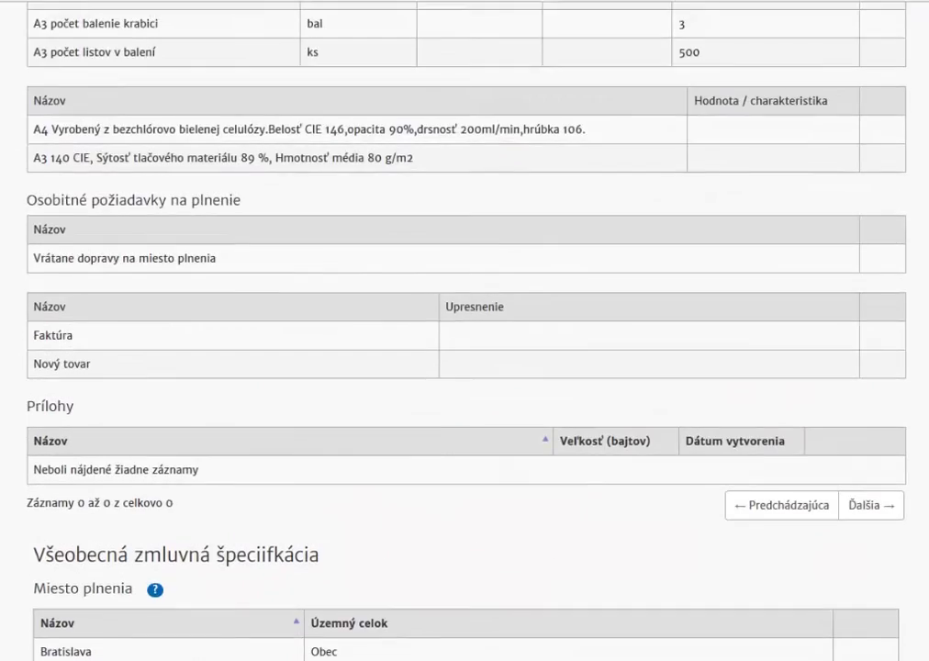
scroll(464, 331, up, 8)
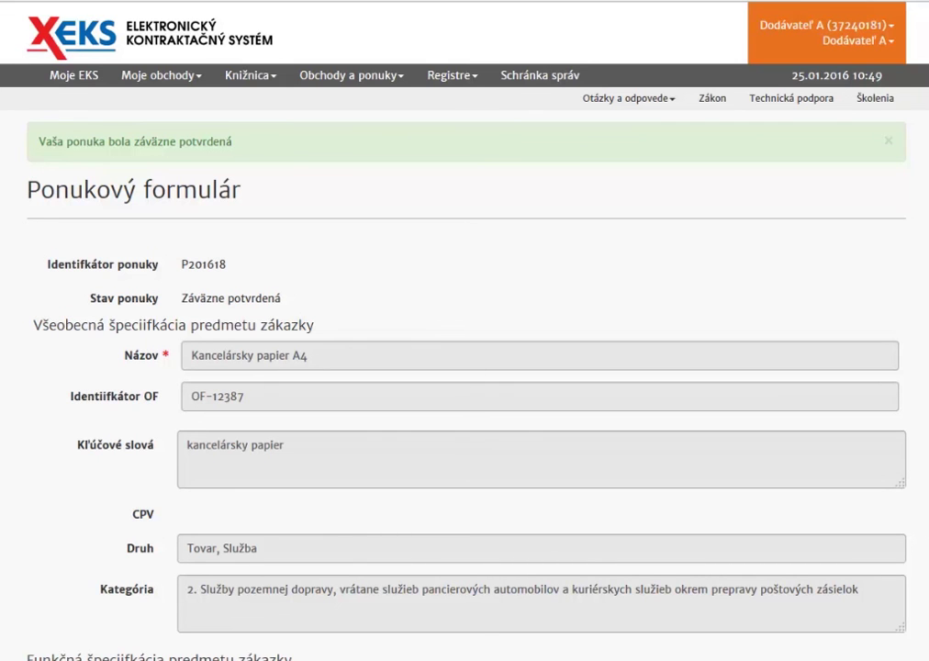
Step: Search the Katalóg ponúk by name 'kancelársky papier' to list the Kancelársky papier A4 offer
click(76, 79)
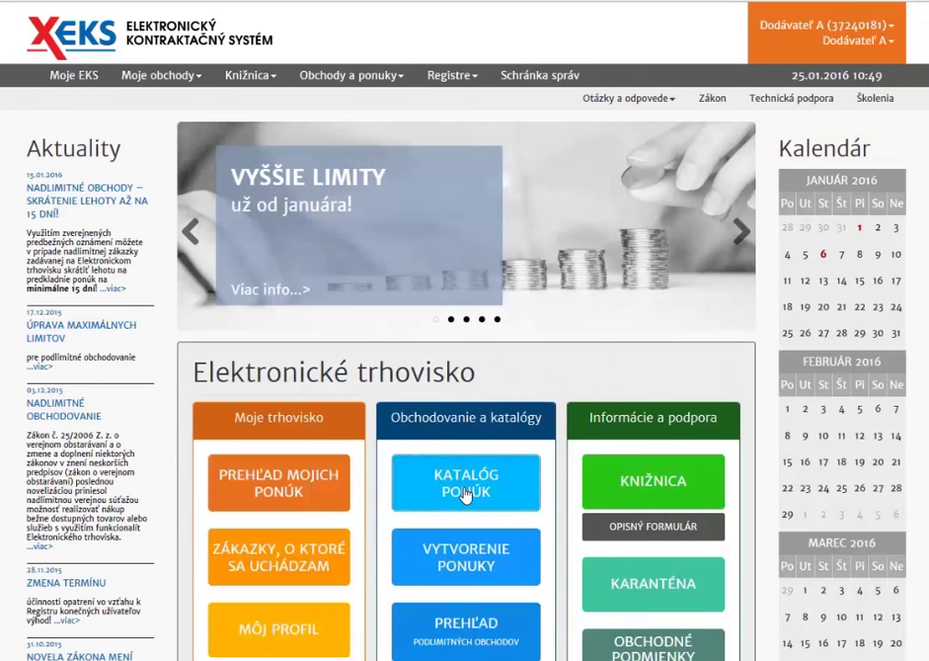
click(465, 494)
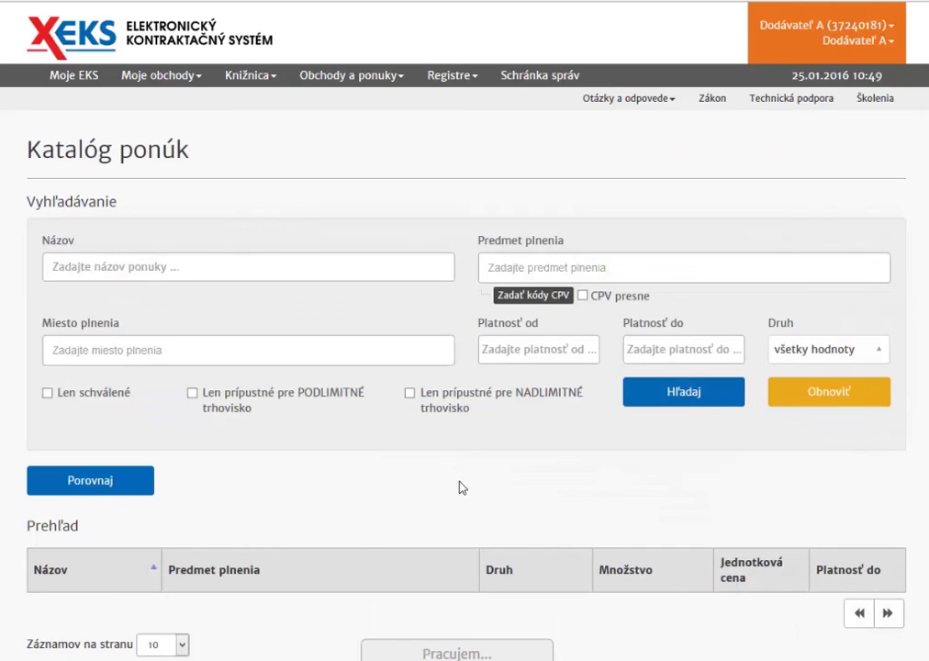
click(225, 261)
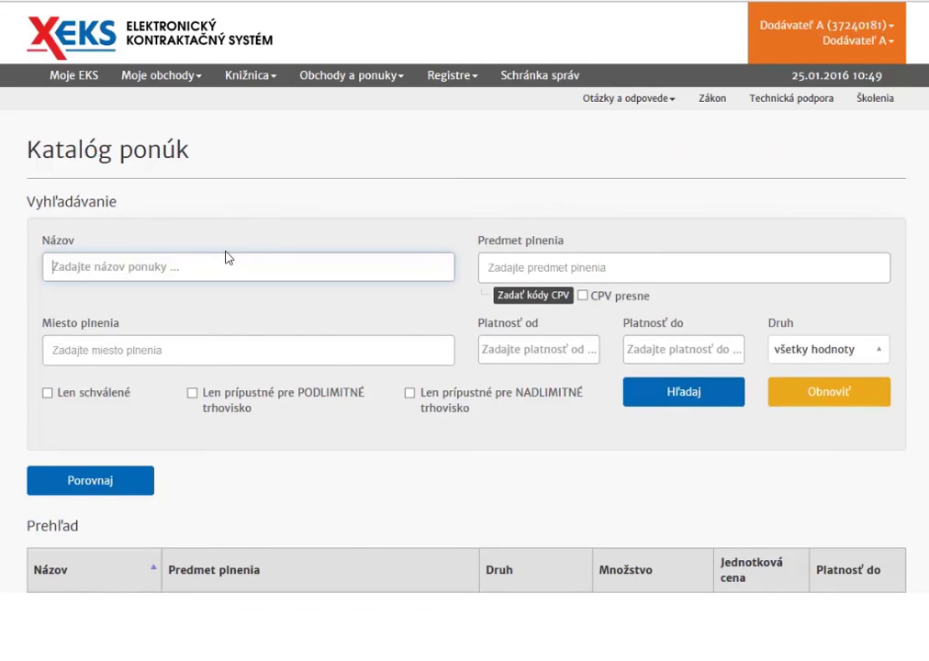
text(ka)
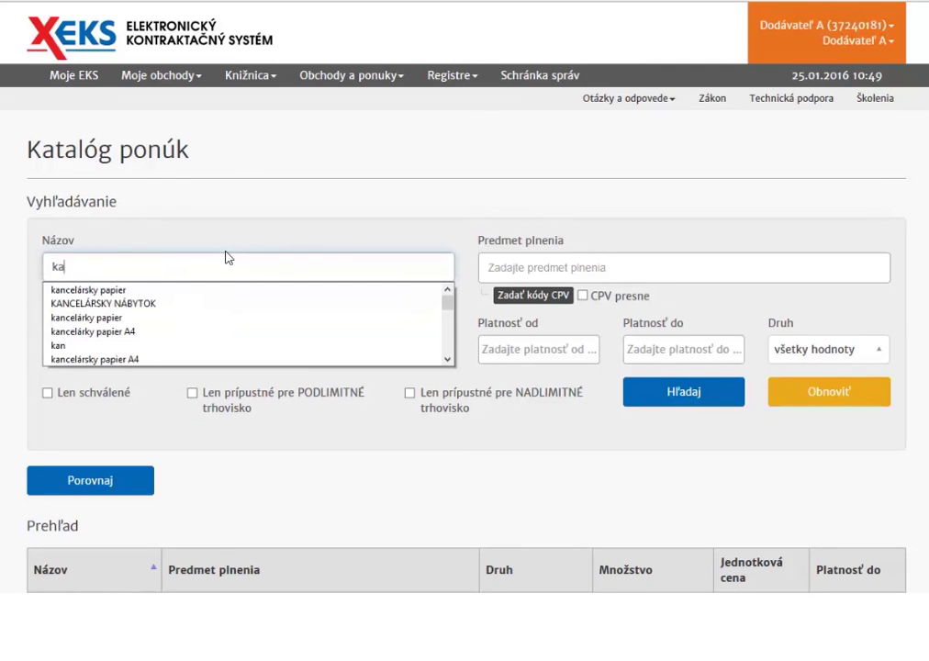
text(ncel)
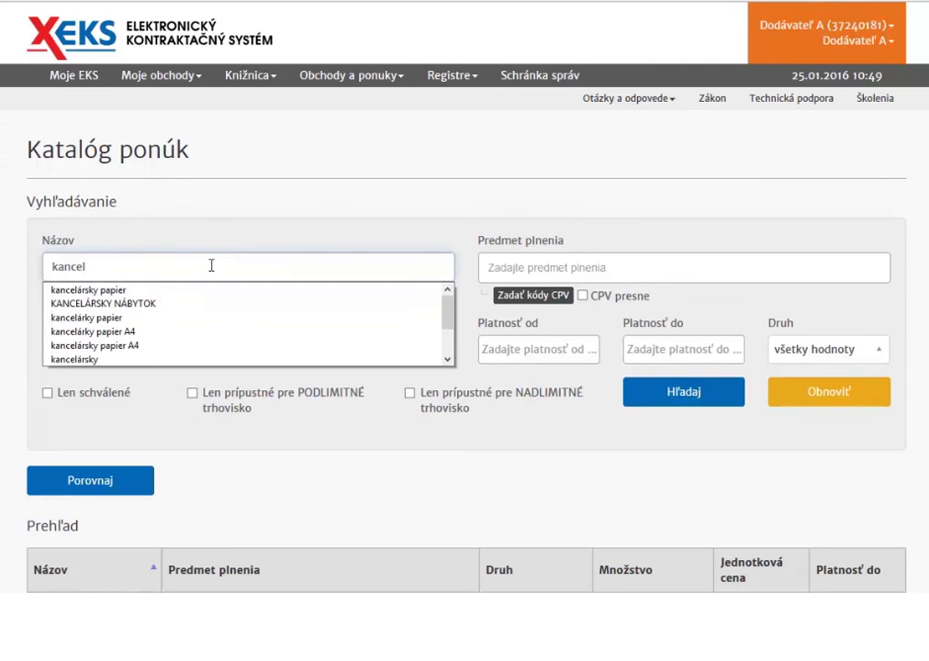
click(191, 291)
click(682, 401)
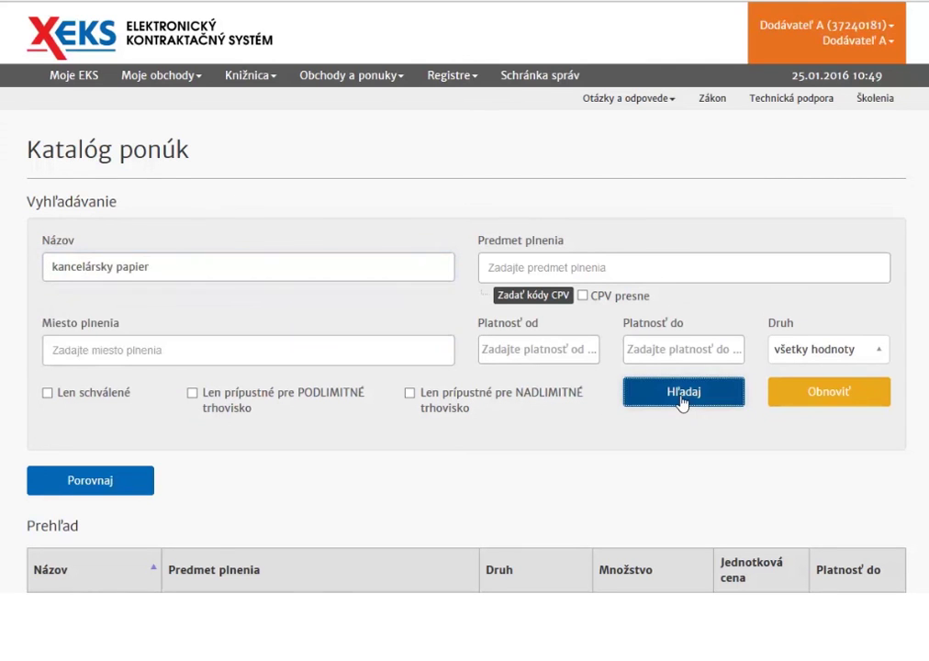
scroll(742, 425, down, 3)
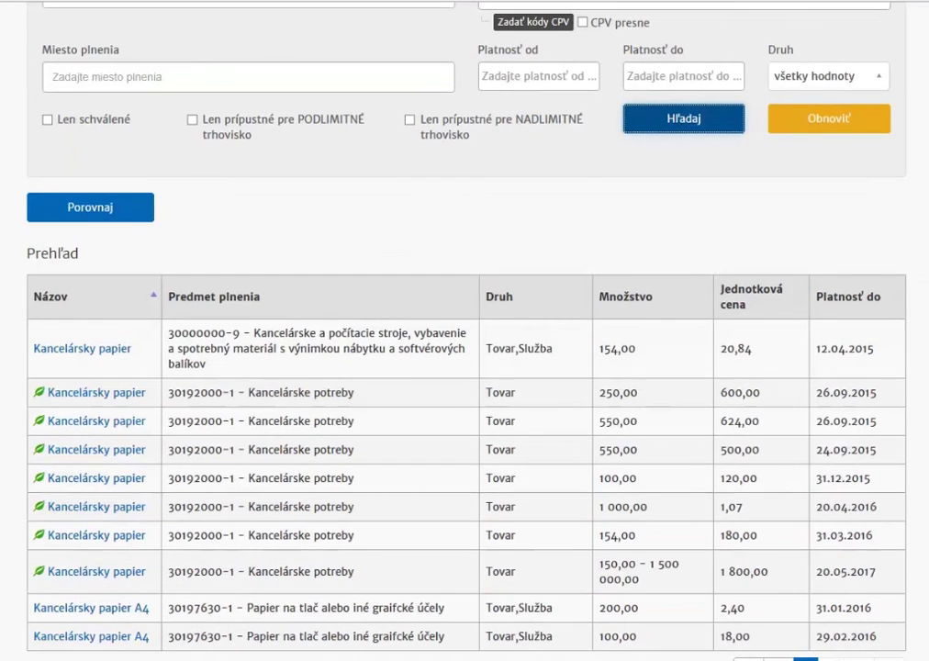
scroll(464, 331, up, 3)
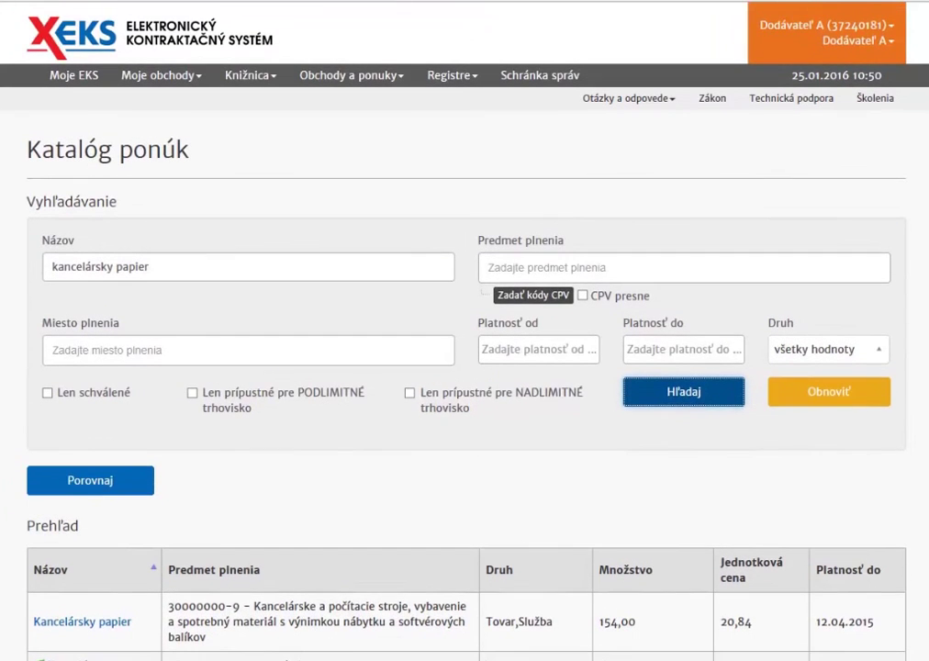